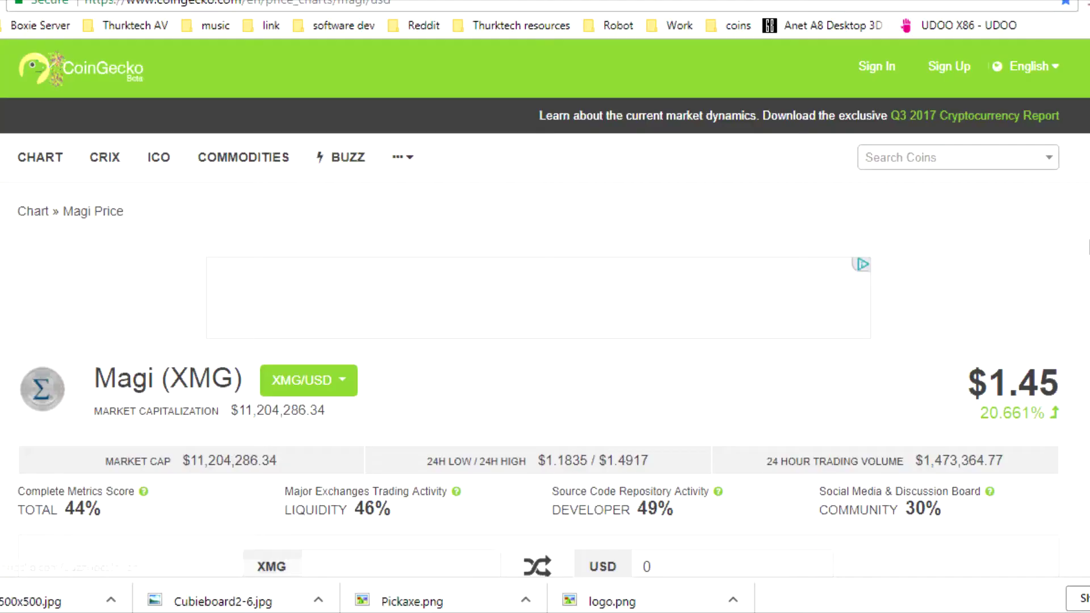
Step: Examine Magi's (XMG) market figures, 24-hour price chart and recent USD price table on the CoinGecko page
{"action": "scroll", "coordinate": [545, 307], "scroll_direction": "down", "scroll_amount": 3}
{"action": "scroll", "coordinate": [545, 307], "scroll_direction": "down", "scroll_amount": 2}
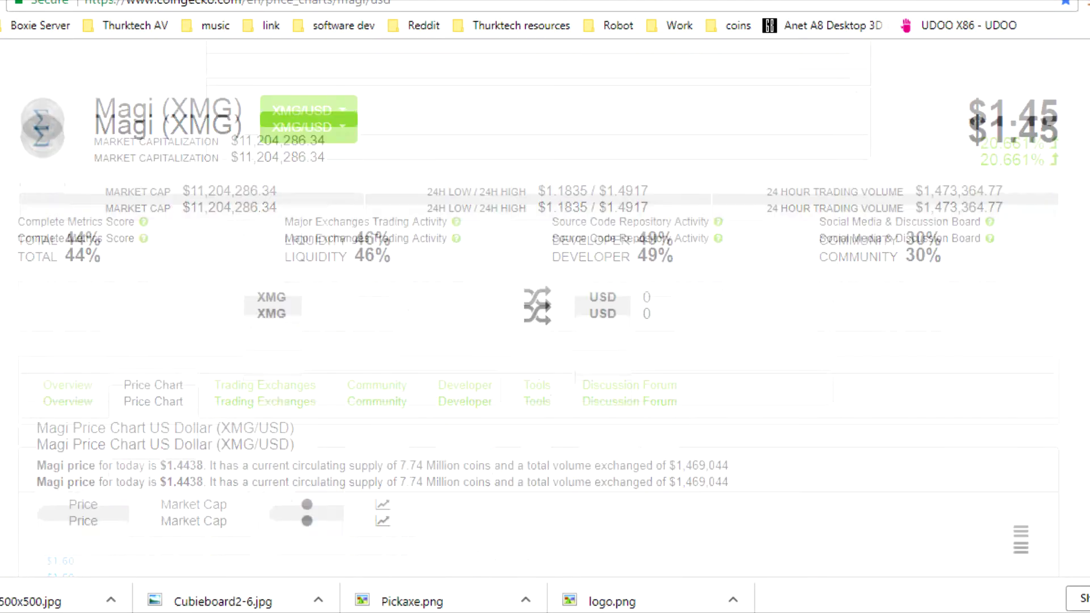
{"action": "scroll", "coordinate": [545, 306], "scroll_direction": "down", "scroll_amount": 3}
{"action": "scroll", "coordinate": [545, 307], "scroll_direction": "down", "scroll_amount": 4}
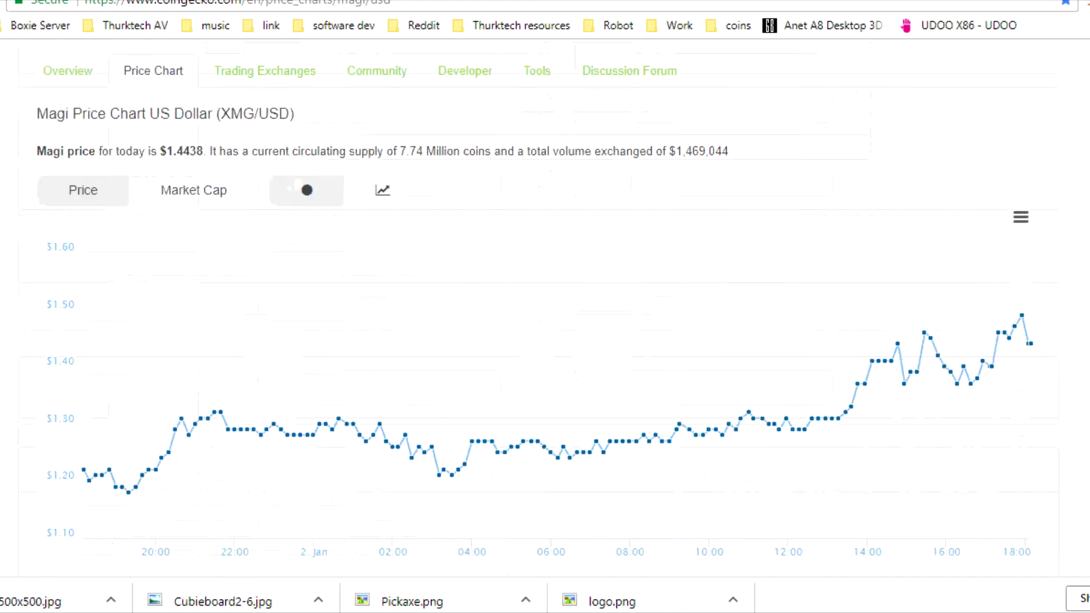
{"action": "scroll", "coordinate": [545, 306], "scroll_direction": "down", "scroll_amount": 5}
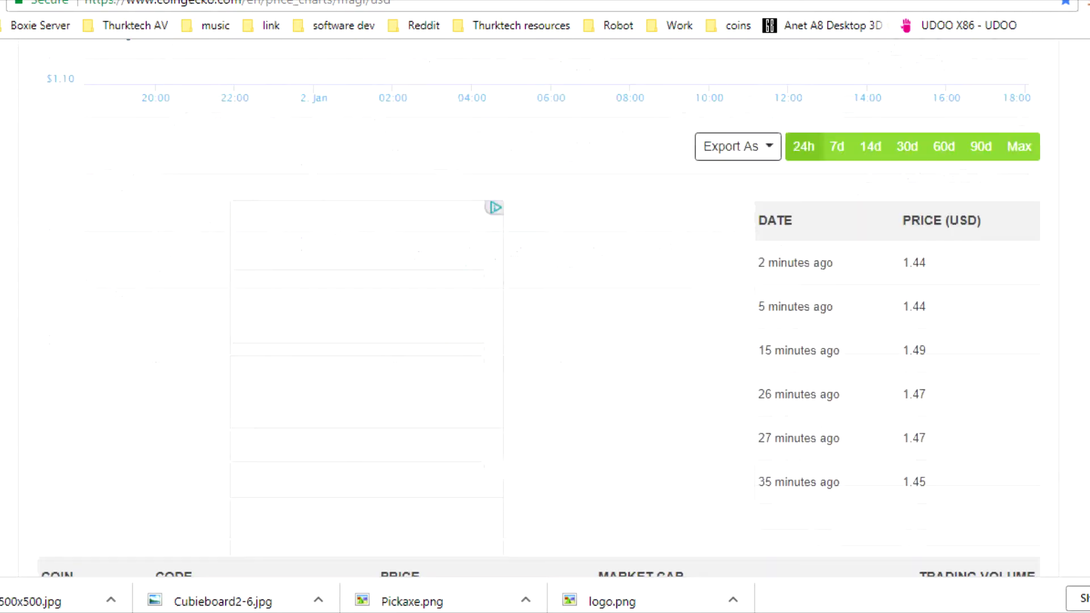
{"action": "scroll", "coordinate": [545, 307], "scroll_direction": "up", "scroll_amount": 8}
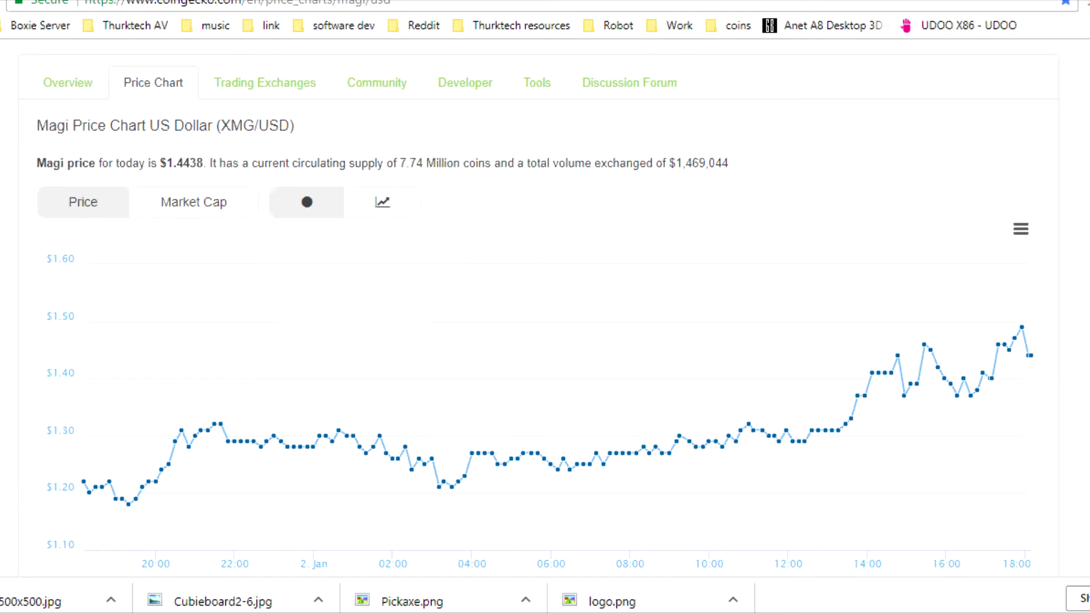
{"action": "scroll", "coordinate": [545, 306], "scroll_direction": "up", "scroll_amount": 4}
{"action": "scroll", "coordinate": [545, 307], "scroll_direction": "up", "scroll_amount": 1}
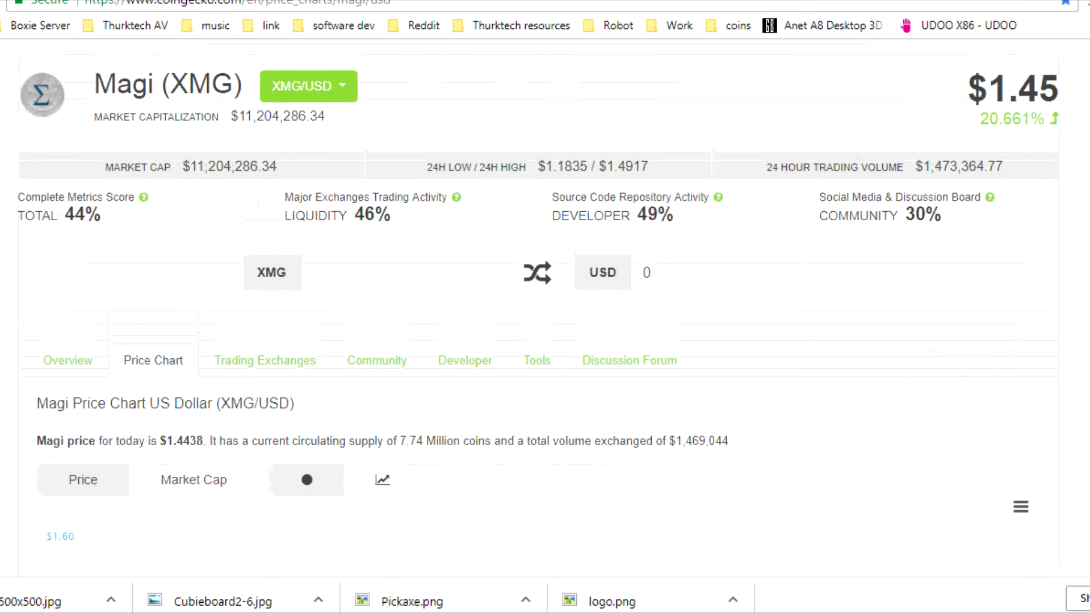
{"action": "scroll", "coordinate": [881, 165], "scroll_direction": "up", "scroll_amount": 3}
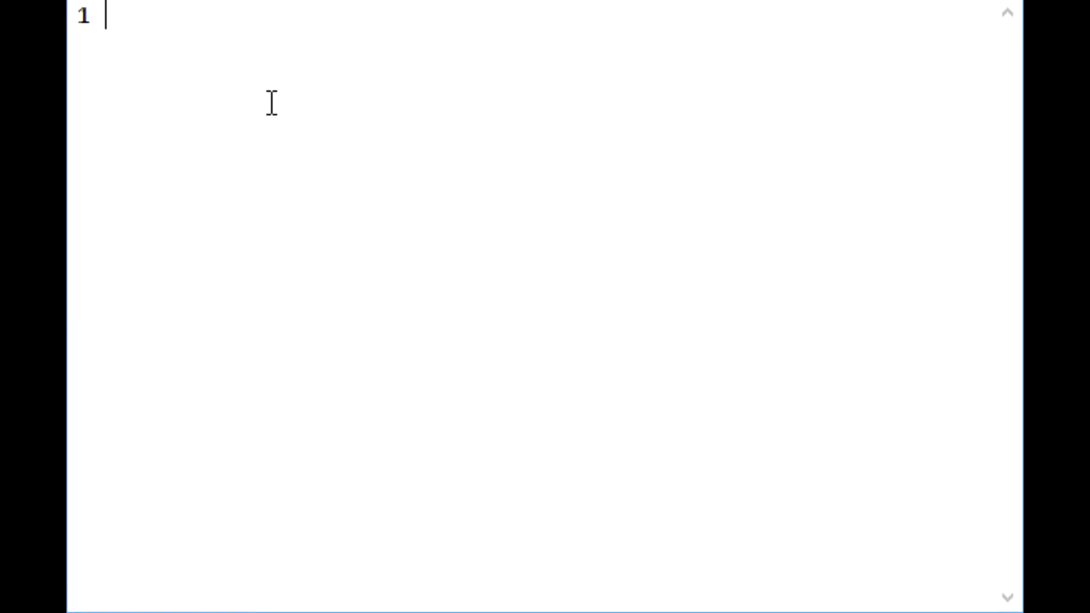
Step: In a blank text editor document, write the first line "1 KWH = £0.16 My UK Power Cost per kilowatt hour"
{"action": "type", "text": "WH "}
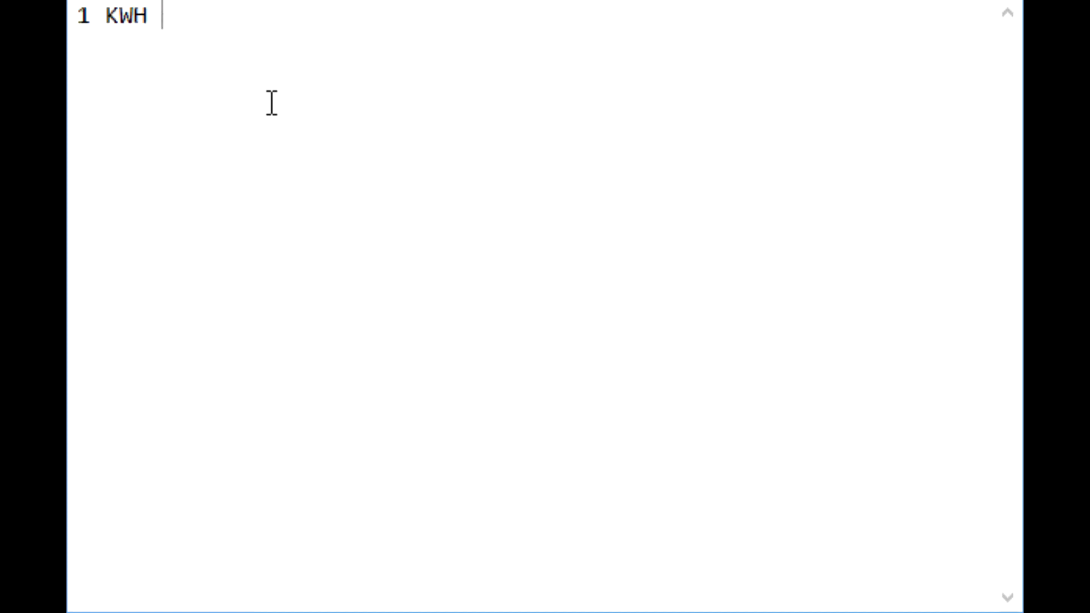
{"action": "type", "text": "= £0.16"}
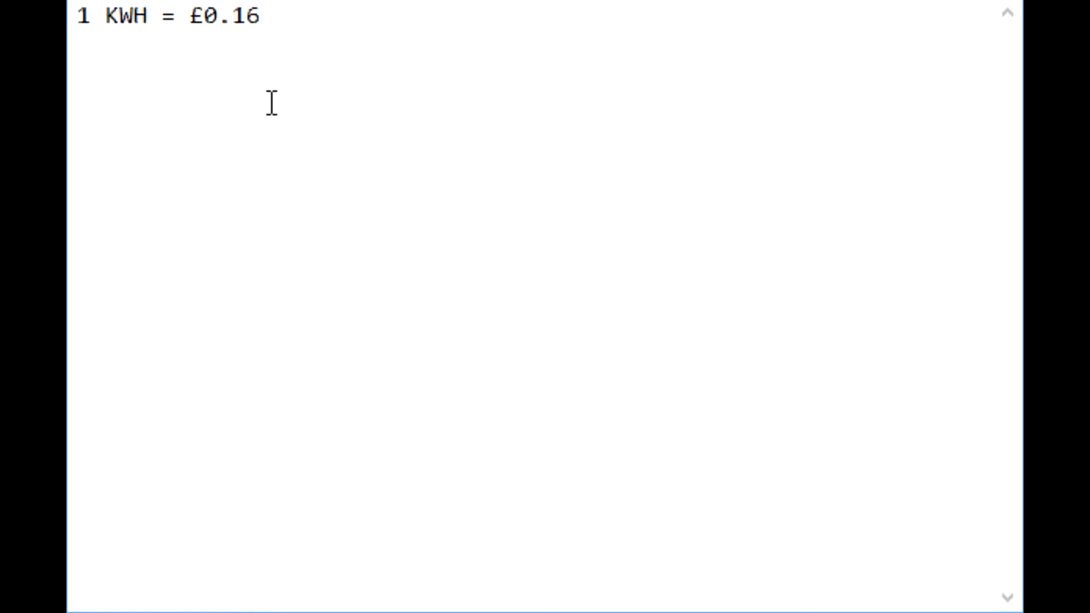
{"action": "key", "text": "Return"}
{"action": "left_click", "coordinate": [322, 19]}
{"action": "type", "text": "My UK Po"}
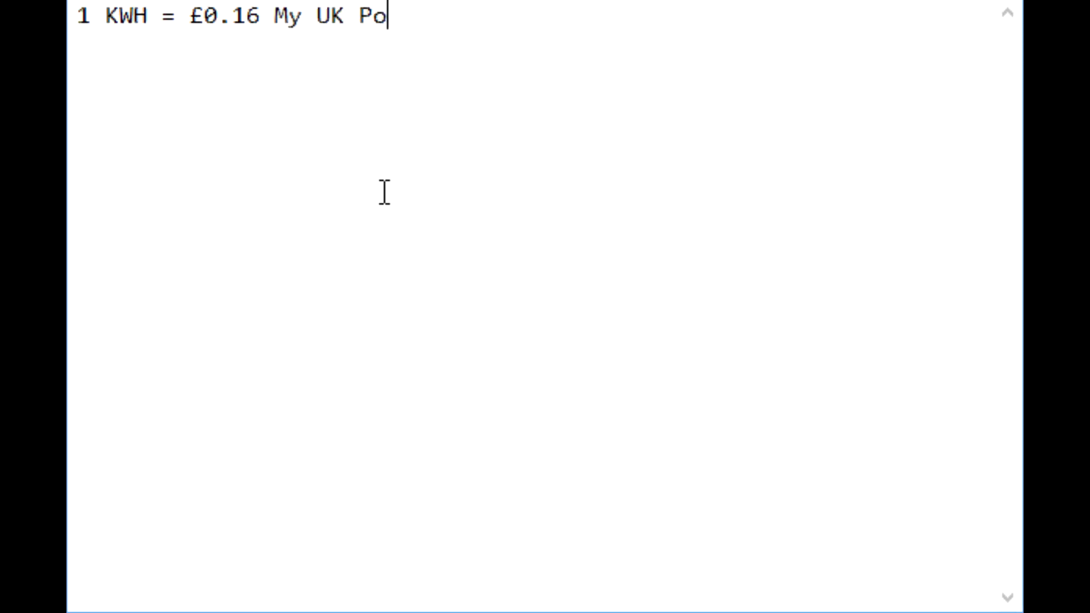
{"action": "type", "text": "wer Cost"}
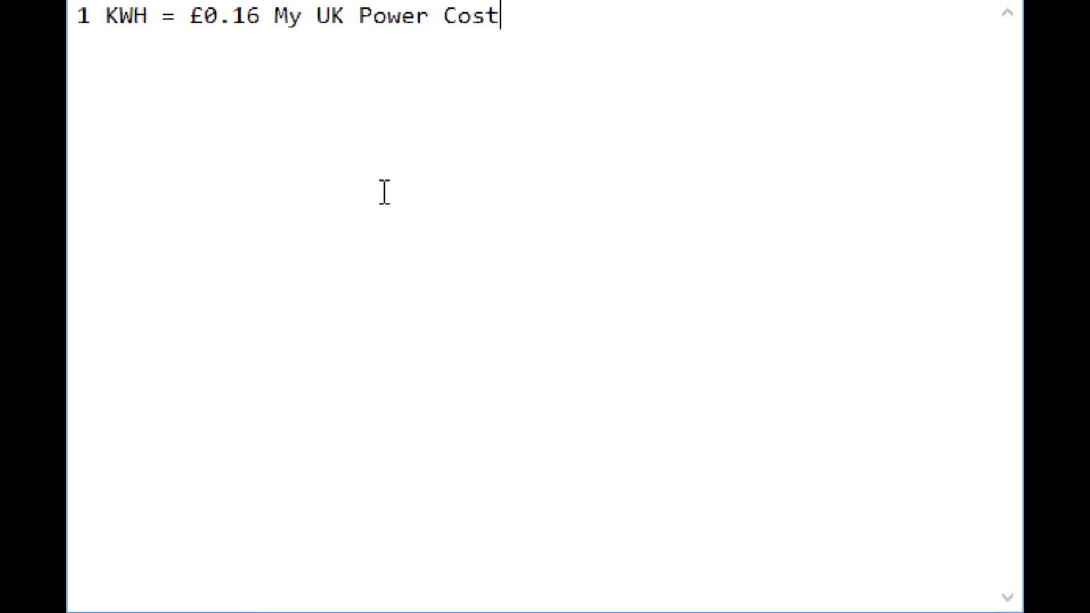
{"action": "type", "text": " per kilowa"}
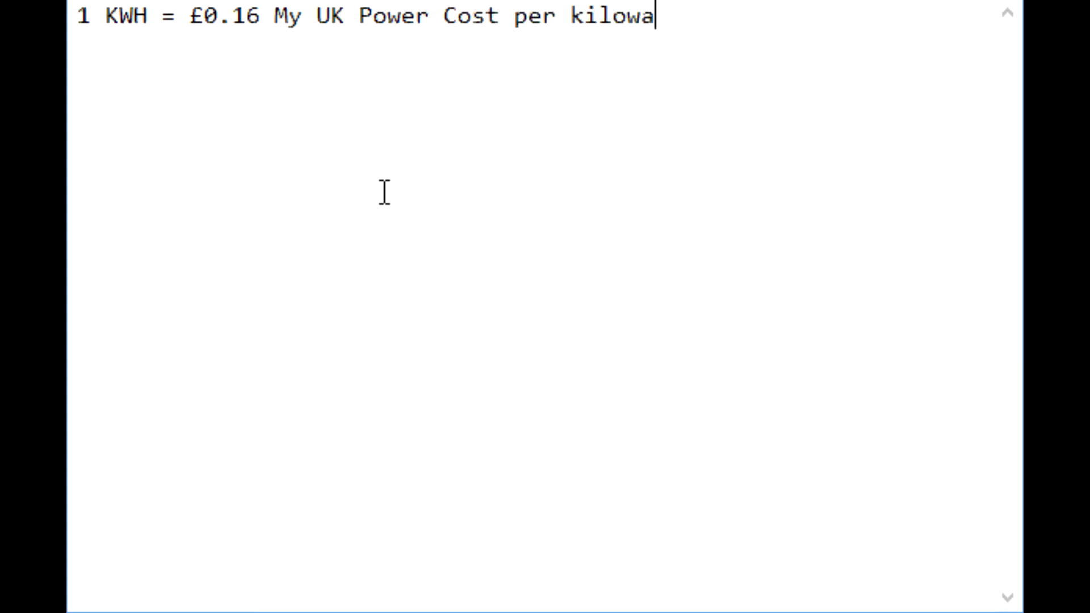
{"action": "type", "text": "tt hour"}
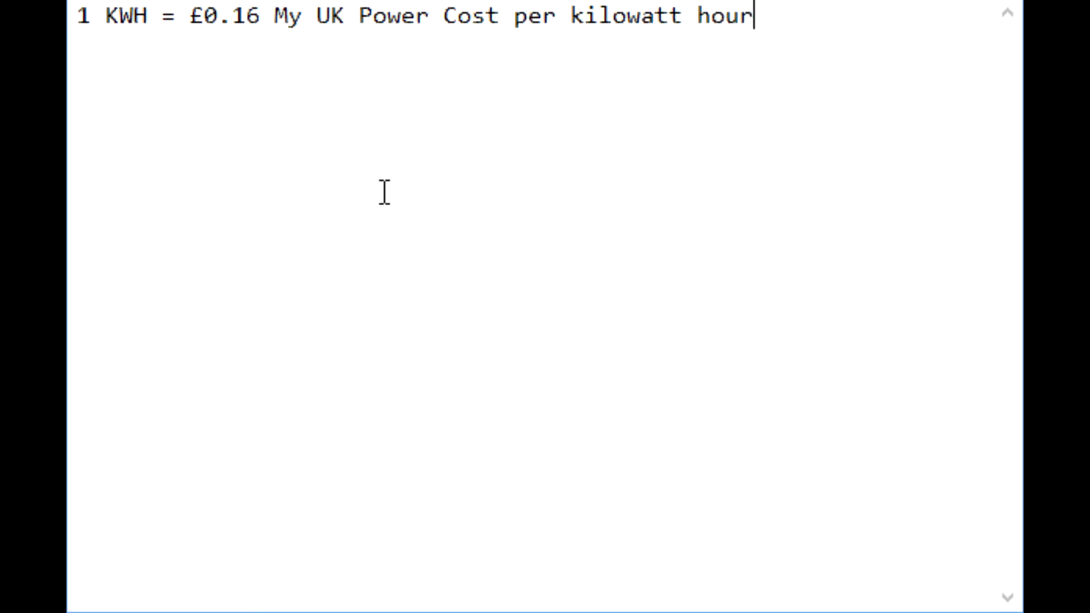
Step: Add the heading "cubieboard 2 power reqiurement" below the power cost line, leaving one blank line between them
{"action": "key", "text": "Return"}
{"action": "key", "text": "Return"}
{"action": "type", "text": "cubieboar"}
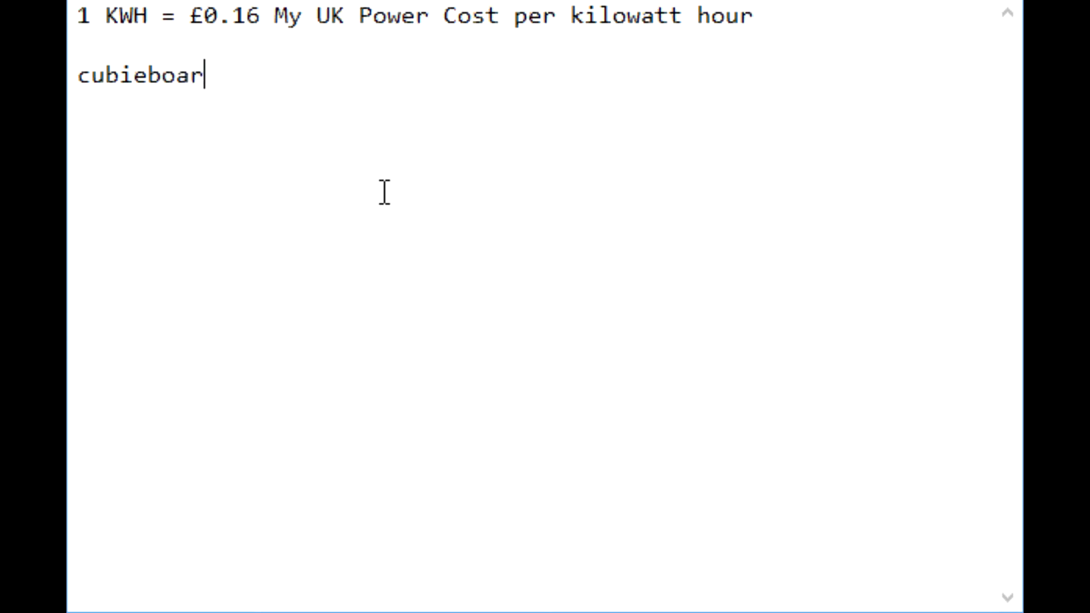
{"action": "type", "text": "d 2 pow"}
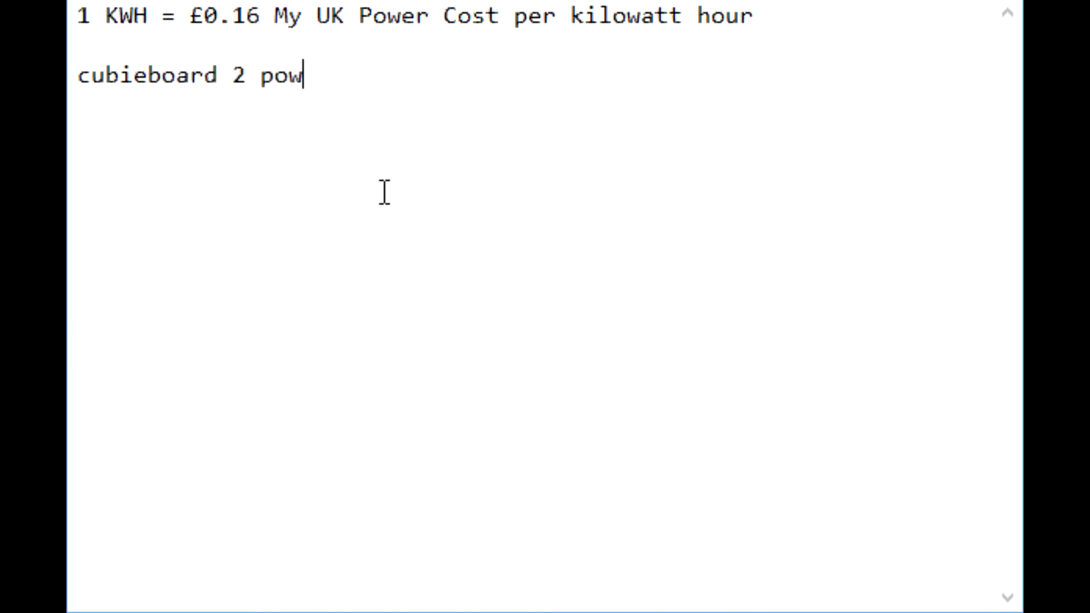
{"action": "type", "text": "er req"}
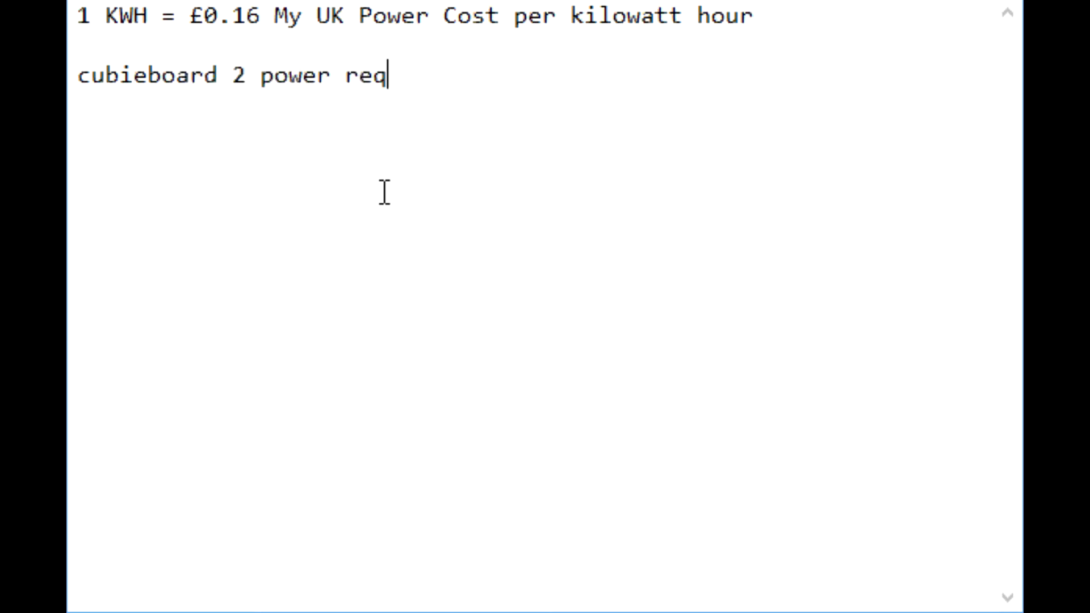
{"action": "type", "text": "iue"}
{"action": "type", "text": "r"}
{"action": "key", "text": "BackSpace"}
{"action": "type", "text": "er"}
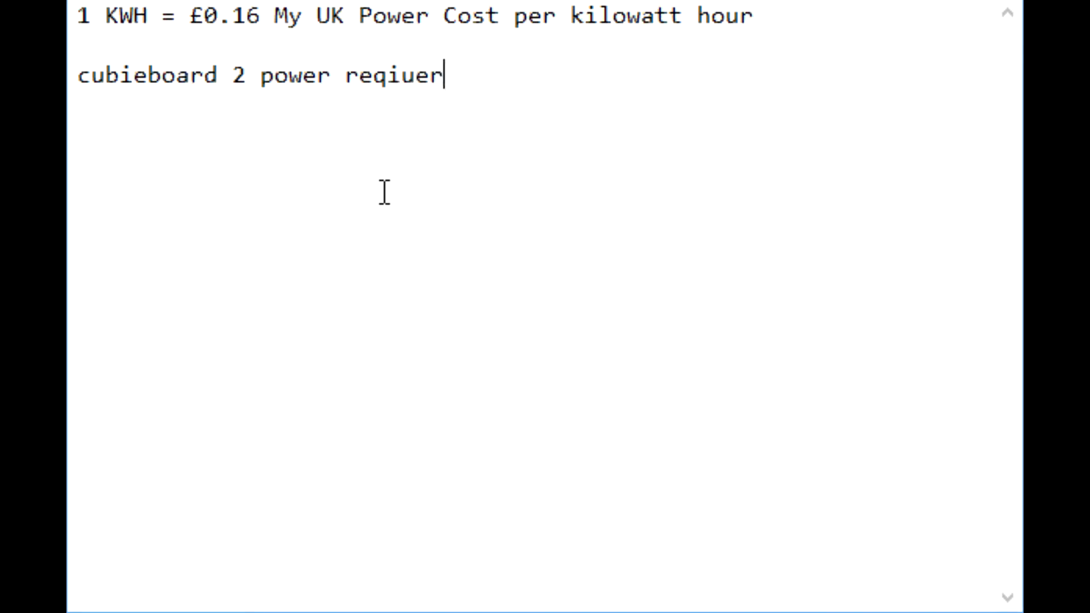
{"action": "key", "text": "BackSpace"}
{"action": "key", "text": "BackSpace"}
{"action": "type", "text": "rer"}
{"action": "key", "text": "BackSpace"}
{"action": "type", "text": "ment"}
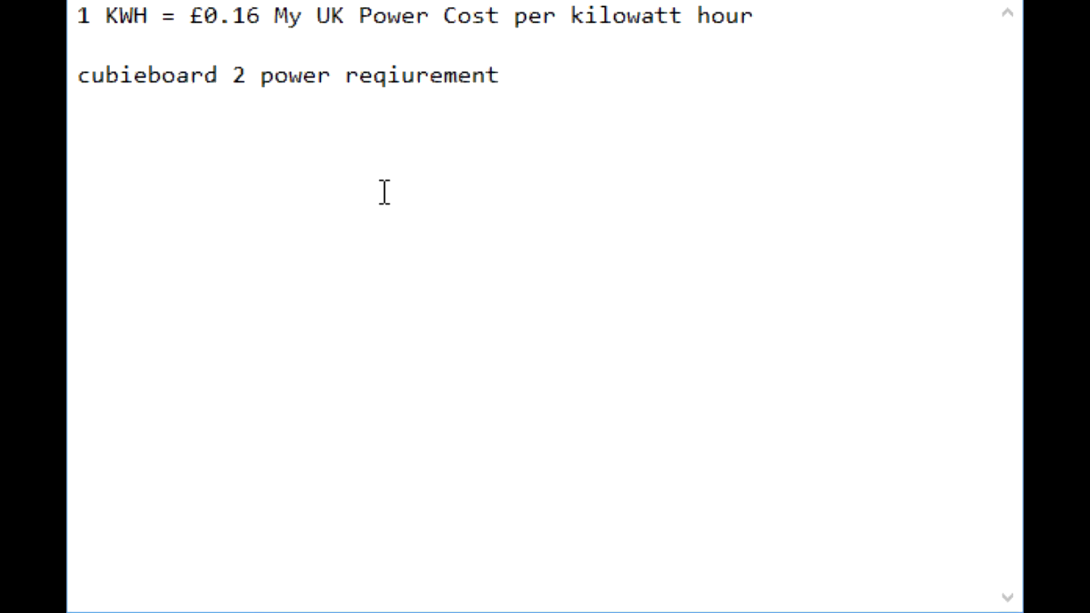
Step: Write the board's power calculation "5v at 2 AMPS = 10 WATTS" directly under the cubieboard heading
{"action": "key", "text": "Return"}
{"action": "type", "text": "5v at 2"}
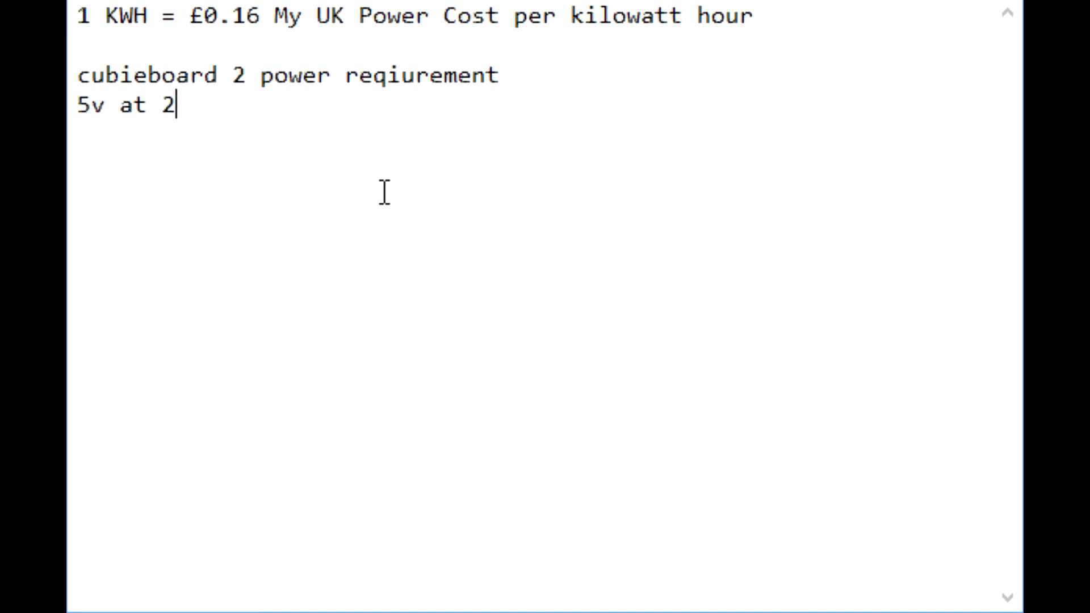
{"action": "type", "text": " AMPs"}
{"action": "key", "text": "BackSpace"}
{"action": "type", "text": "S "}
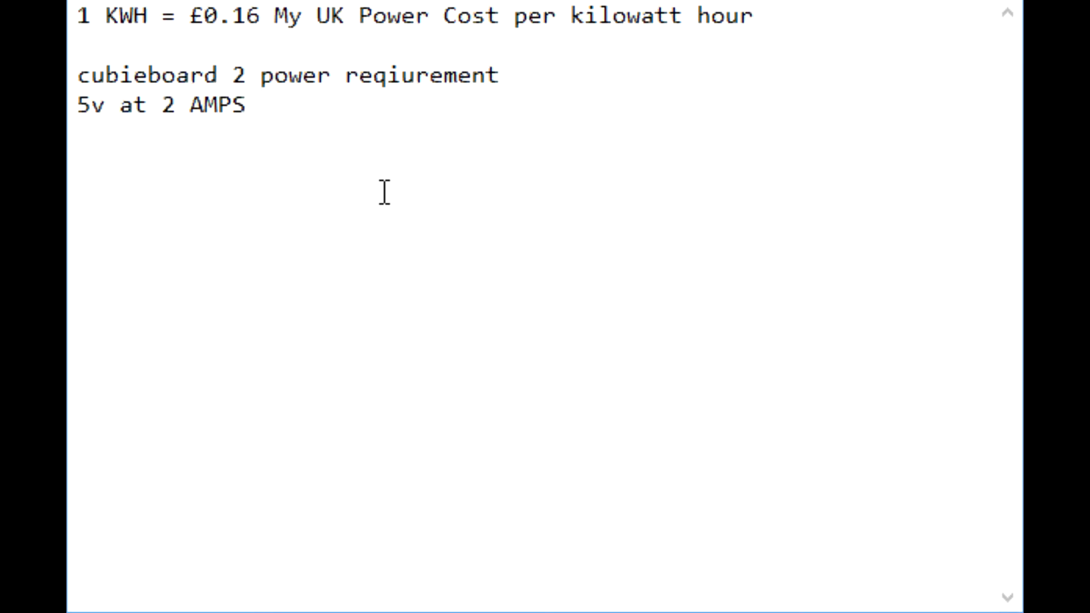
{"action": "type", "text": " = 10 WATT"}
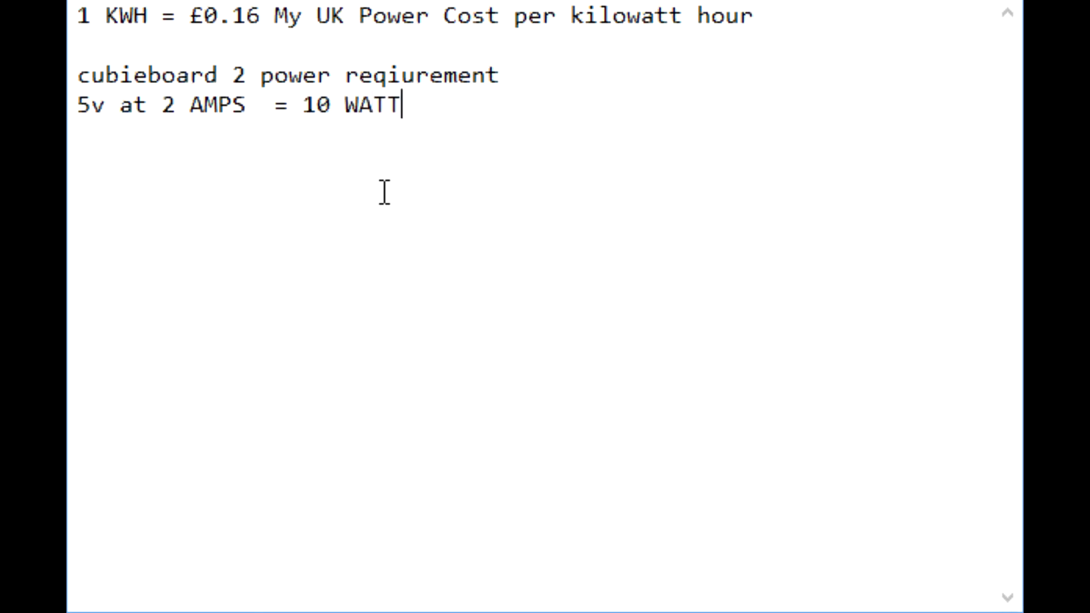
{"action": "type", "text": "S"}
Step: Add the kilowatt conversion "10 watts divided 1000 = 0.01kws" after a blank line below the wattage line
{"action": "key", "text": "Return"}
{"action": "type", "text": "10 watts"}
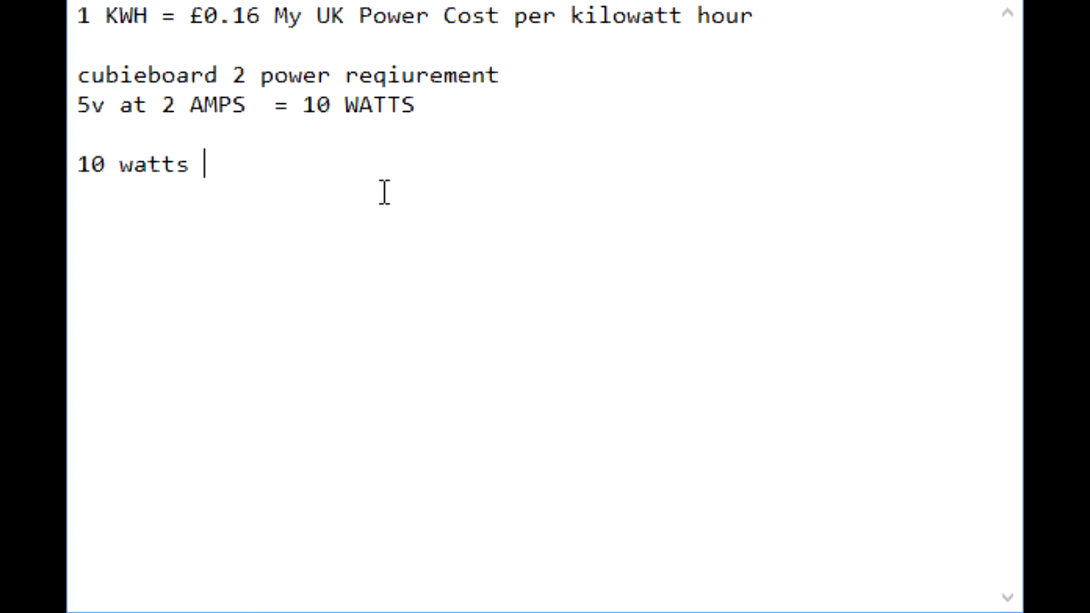
{"action": "type", "text": "devi"}
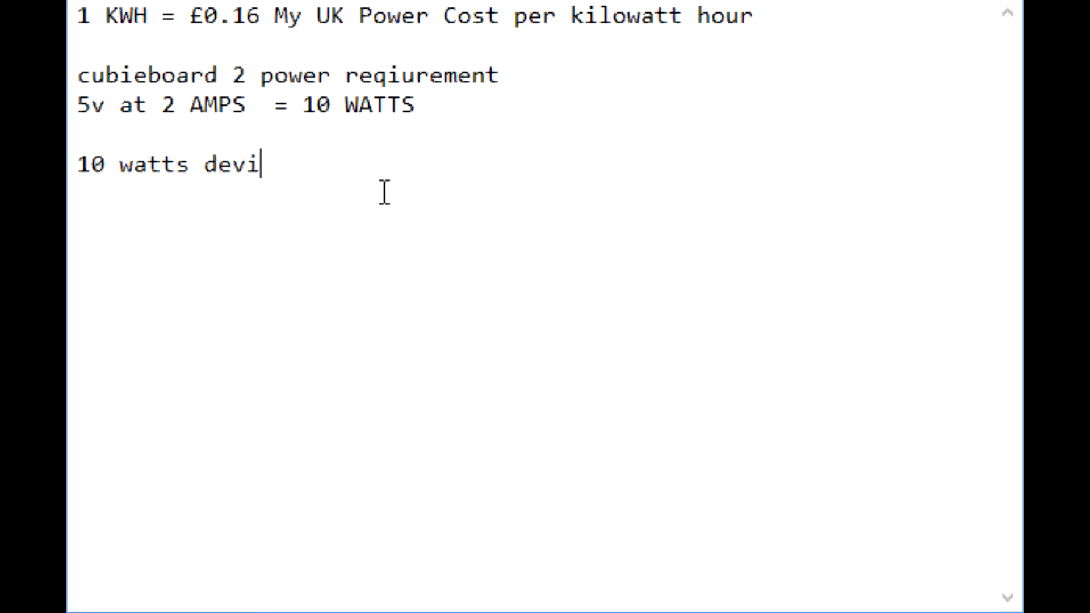
{"action": "key", "text": "BackSpace"}
{"action": "key", "text": "BackSpace"}
{"action": "key", "text": "BackSpace"}
{"action": "type", "text": "ivide"}
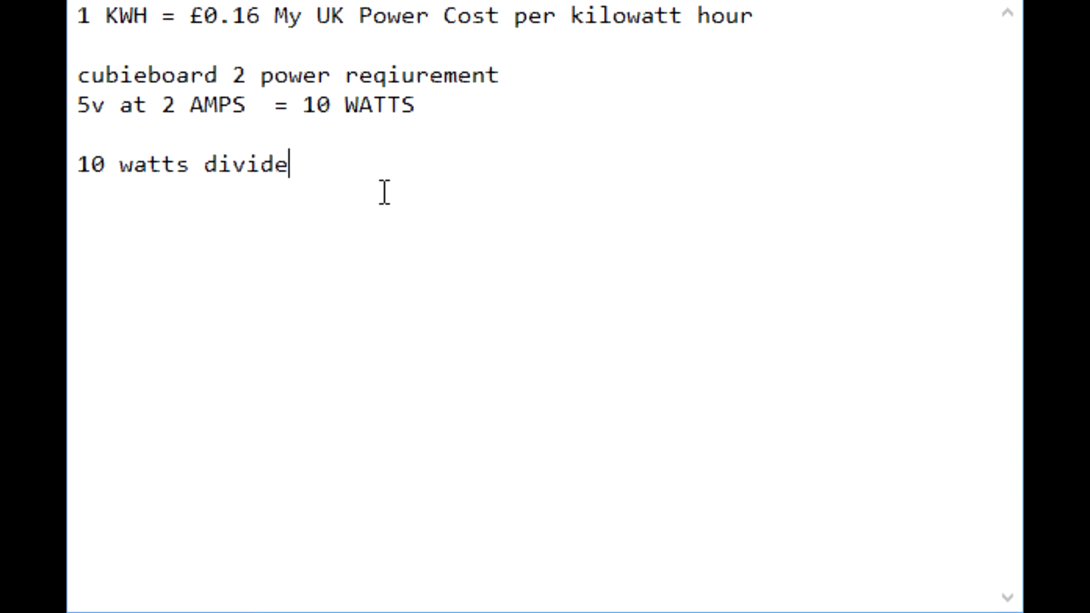
{"action": "type", "text": "d 10"}
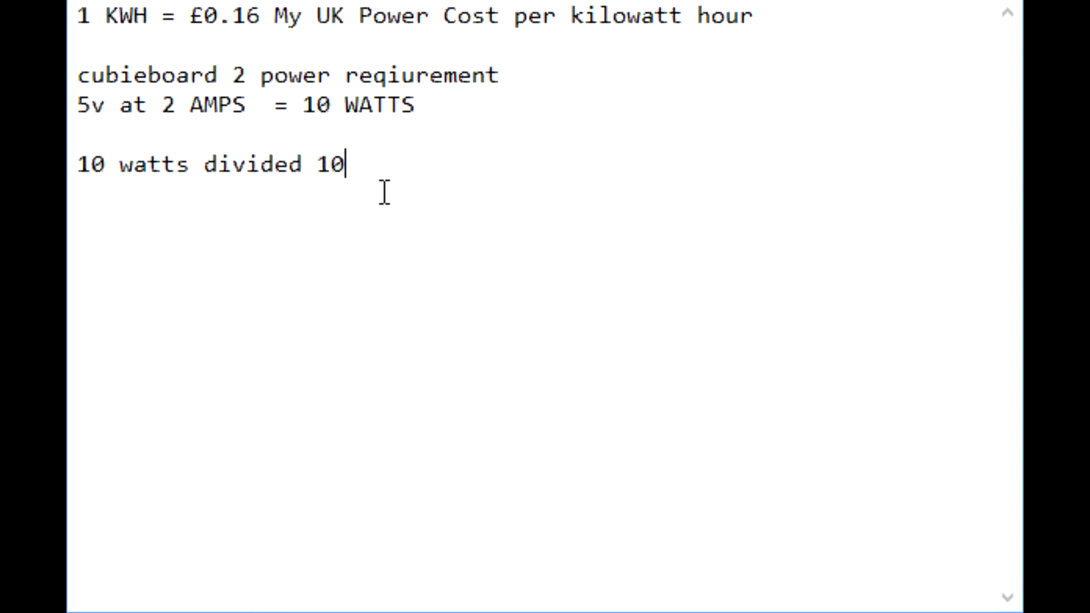
{"action": "type", "text": "00 ="}
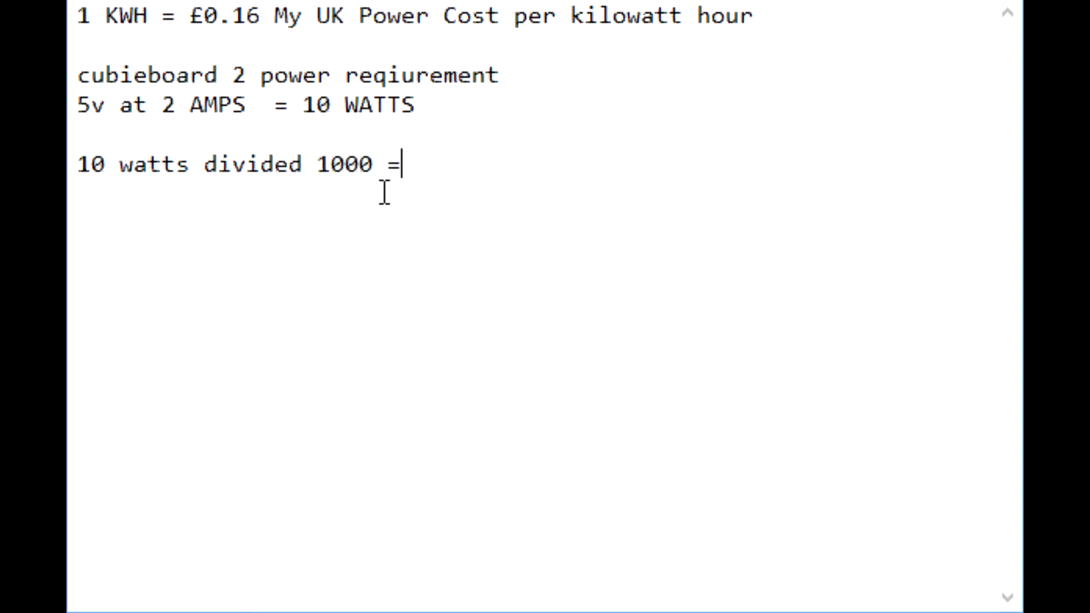
{"action": "type", "text": " 0.01"}
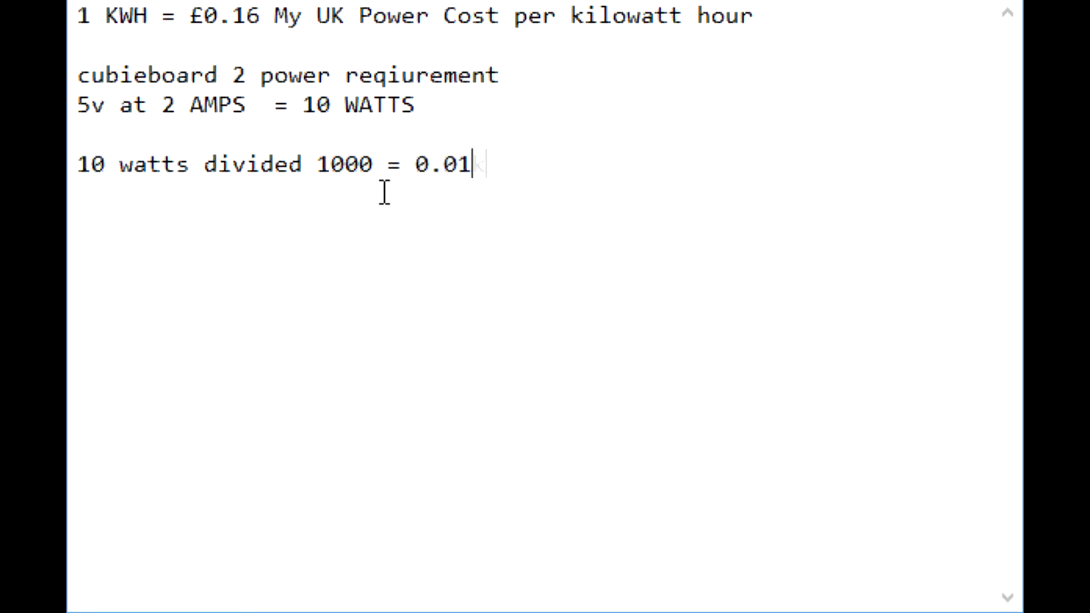
{"action": "type", "text": "kws"}
Step: Add the line "730.001 hours in a month" after a blank line below the kilowatt conversion
{"action": "key", "text": "Return"}
{"action": "key", "text": "Return"}
{"action": "type", "text": "730"}
{"action": "key", "text": "BackSpace"}
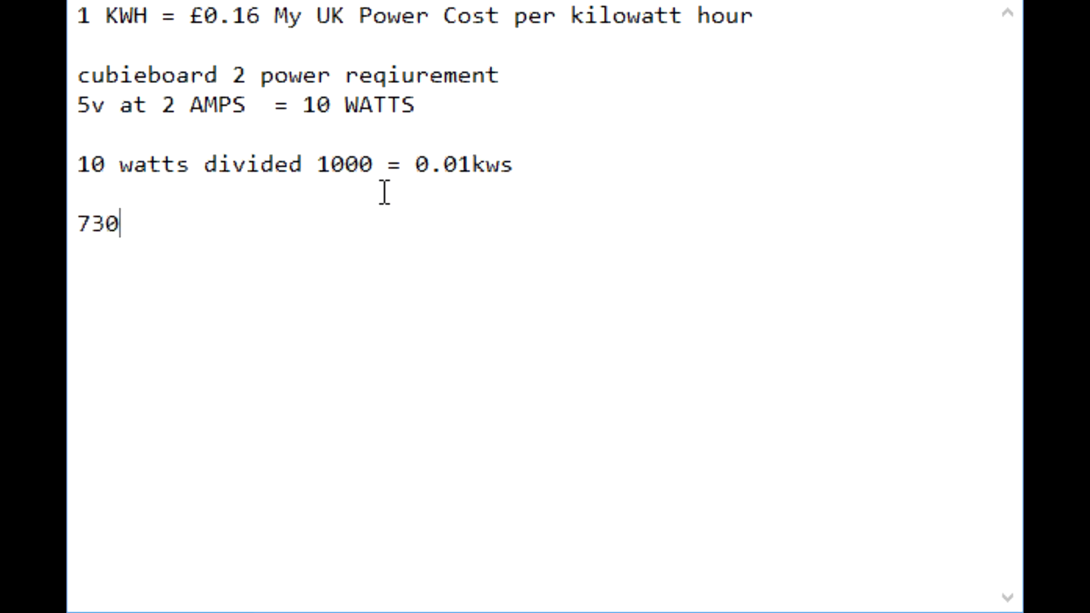
{"action": "type", "text": ".001 hour"}
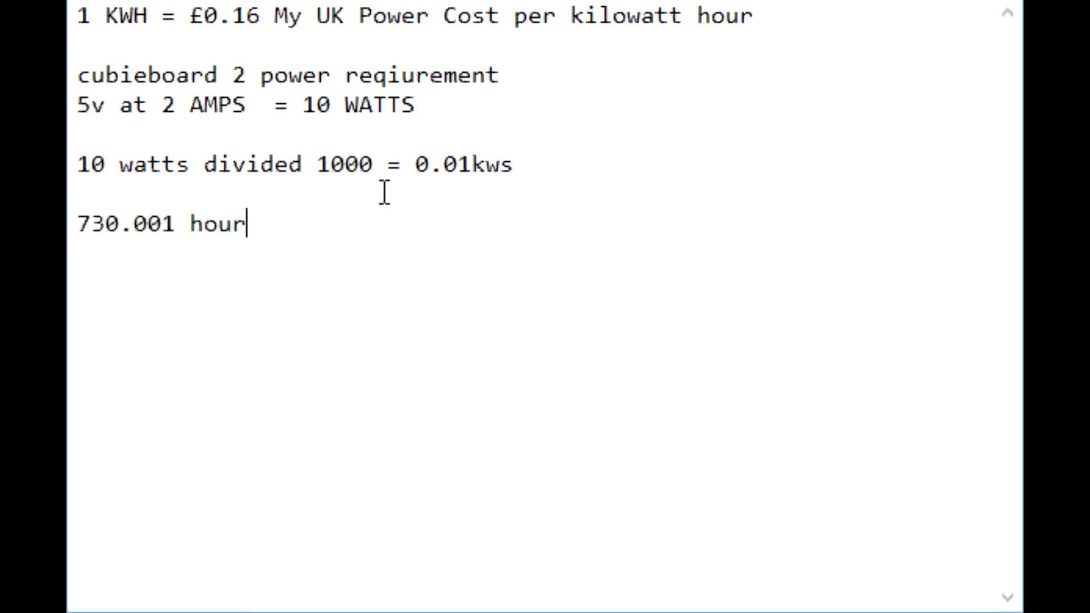
{"action": "type", "text": "s in a motn"}
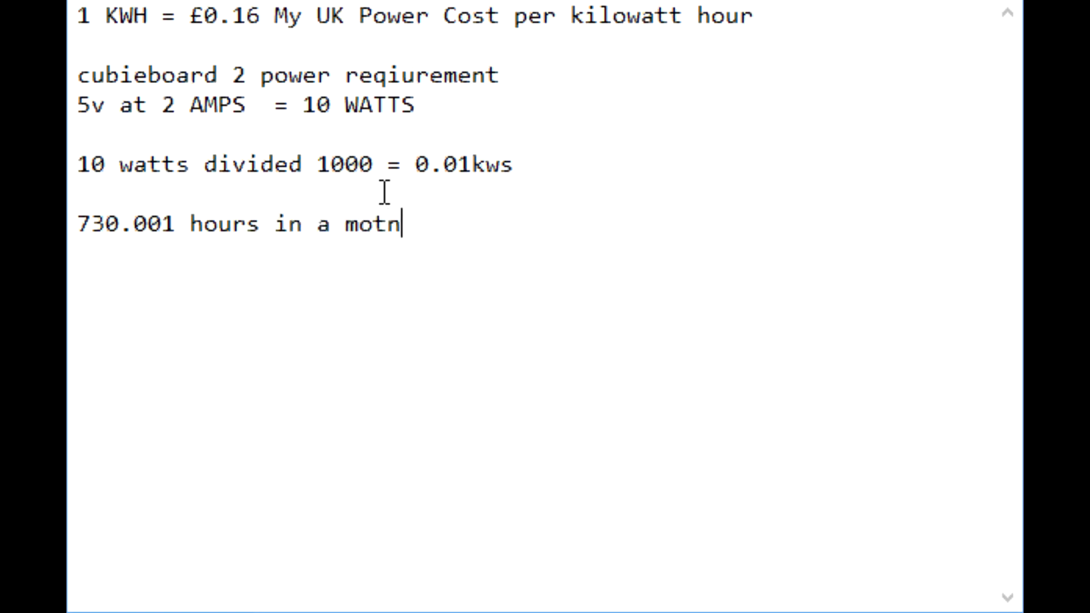
{"action": "key", "text": "BackSpace"}
{"action": "key", "text": "BackSpace"}
{"action": "type", "text": "nth"}
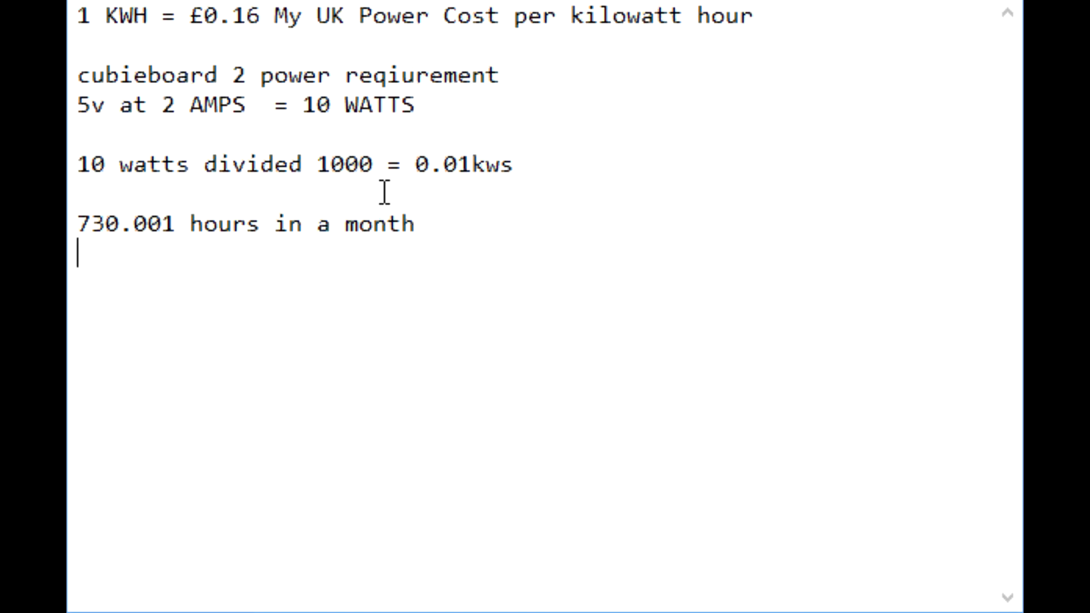
Step: Write the monthly consumption calculation "730.001 X 0.01kws = 7.3KW" directly under the hours-in-a-month line
{"action": "type", "text": "730.00."}
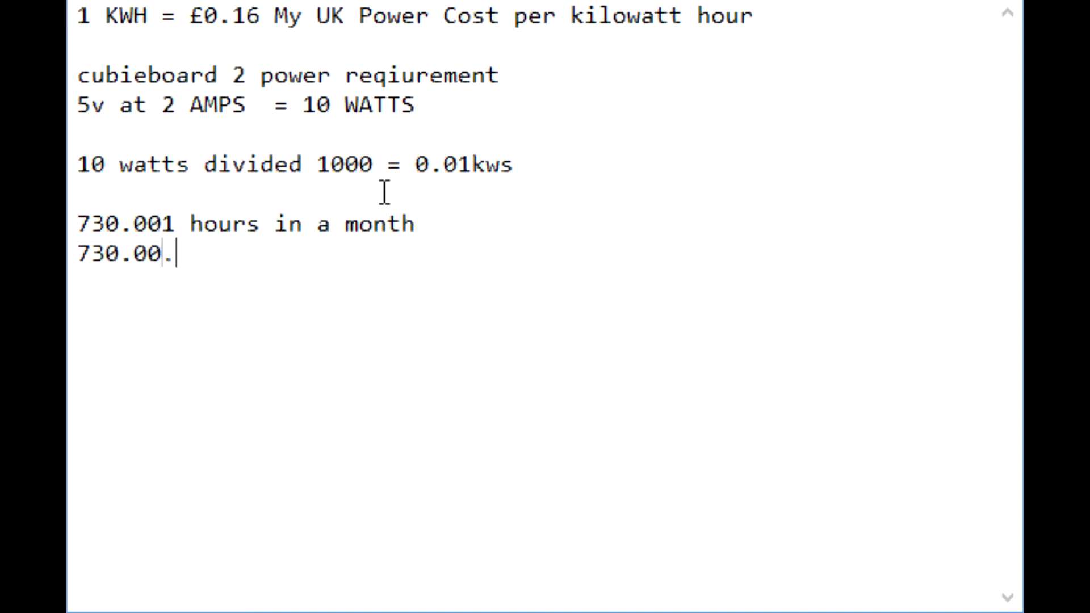
{"action": "type", "text": "1"}
{"action": "key", "text": "BackSpace"}
{"action": "key", "text": "BackSpace"}
{"action": "type", "text": "1 X 0"}
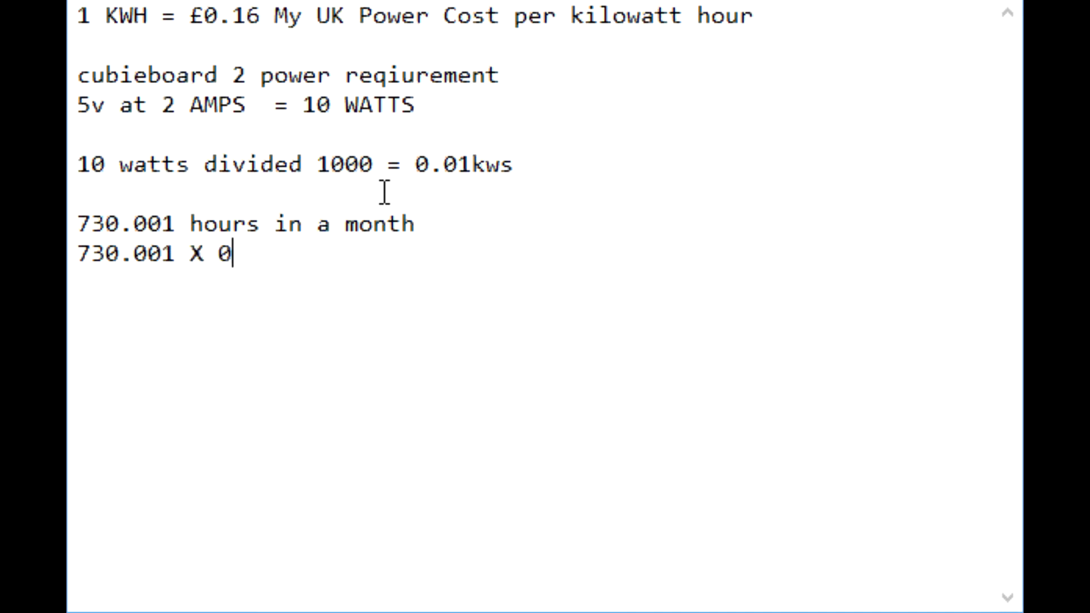
{"action": "type", "text": ".01"}
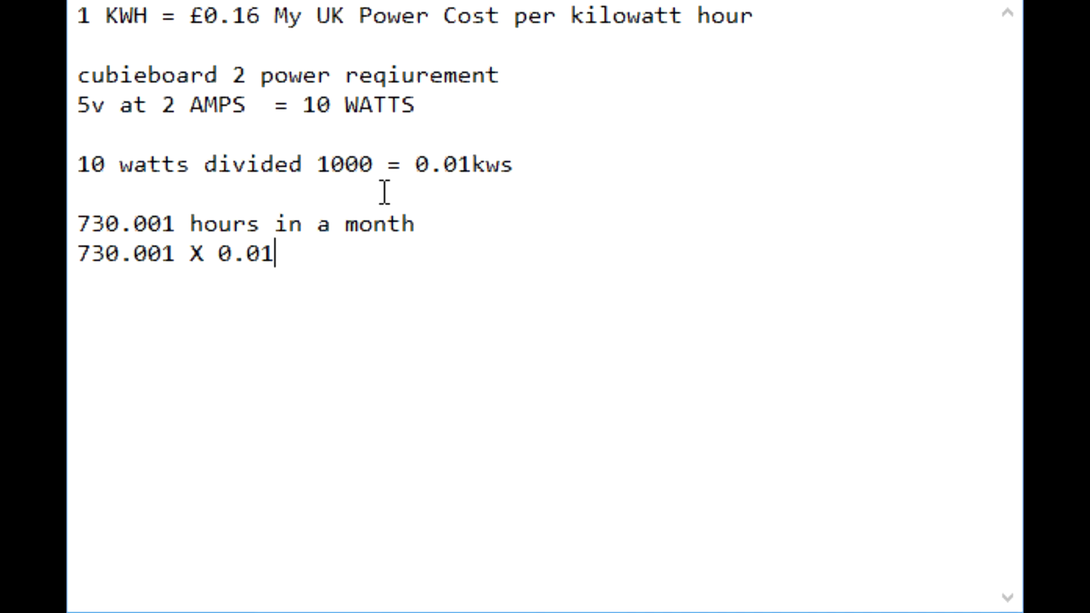
{"action": "type", "text": "kws = 7"}
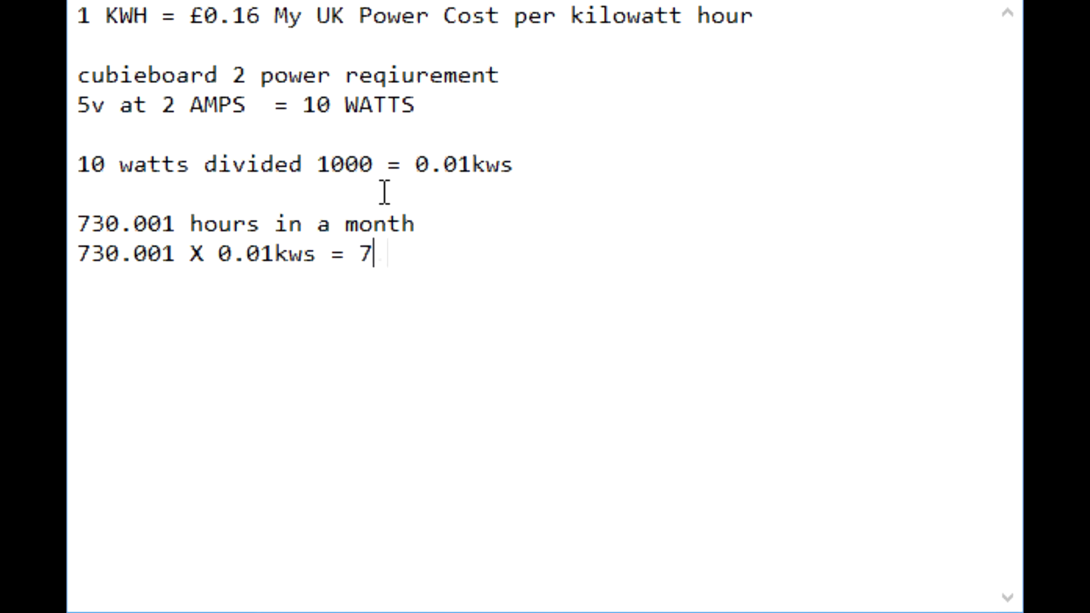
{"action": "type", "text": ".3KW"}
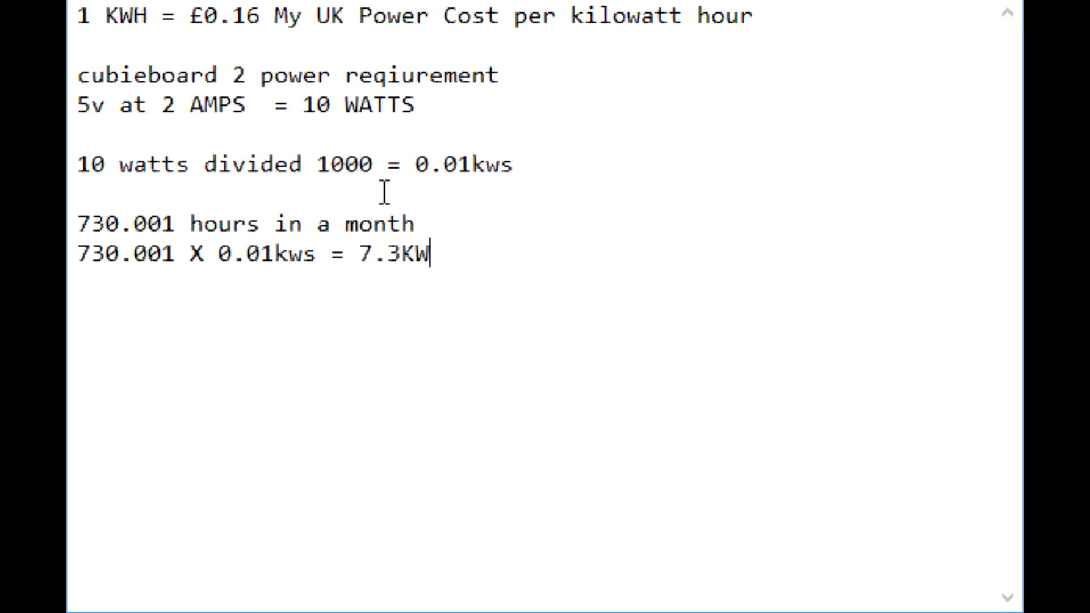
Step: Complete the consumption unit as "KWHs" and write the monthly cost calculation "£0.16 X 7.3KWHS = £1.17 (£1.168)" directly below it
{"action": "type", "text": "Hs"}
{"action": "key", "text": "Return"}
{"action": "type", "text": "£0"}
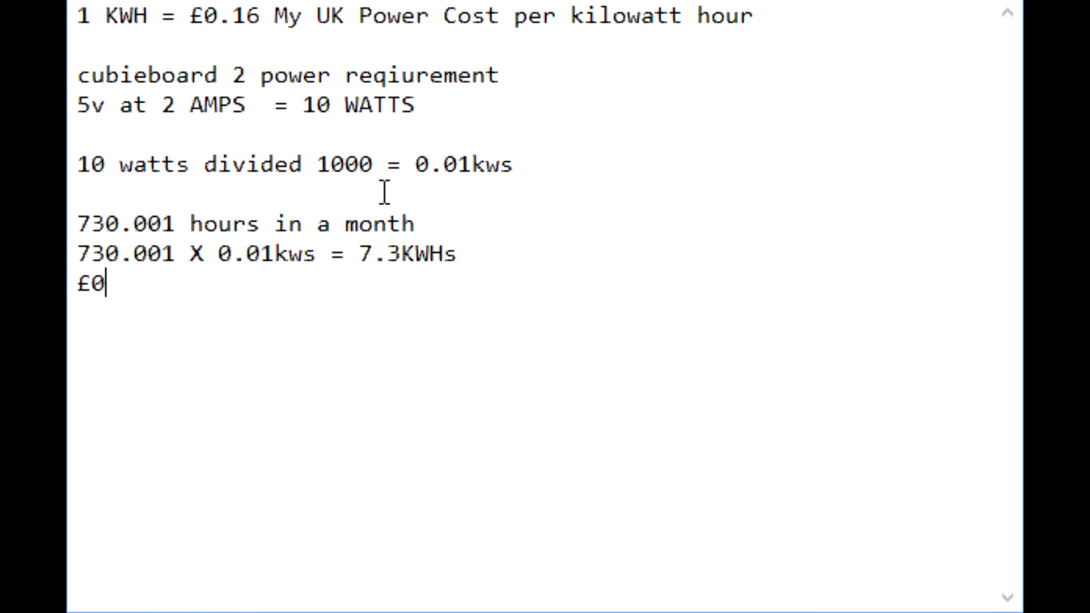
{"action": "type", "text": ".16 X "}
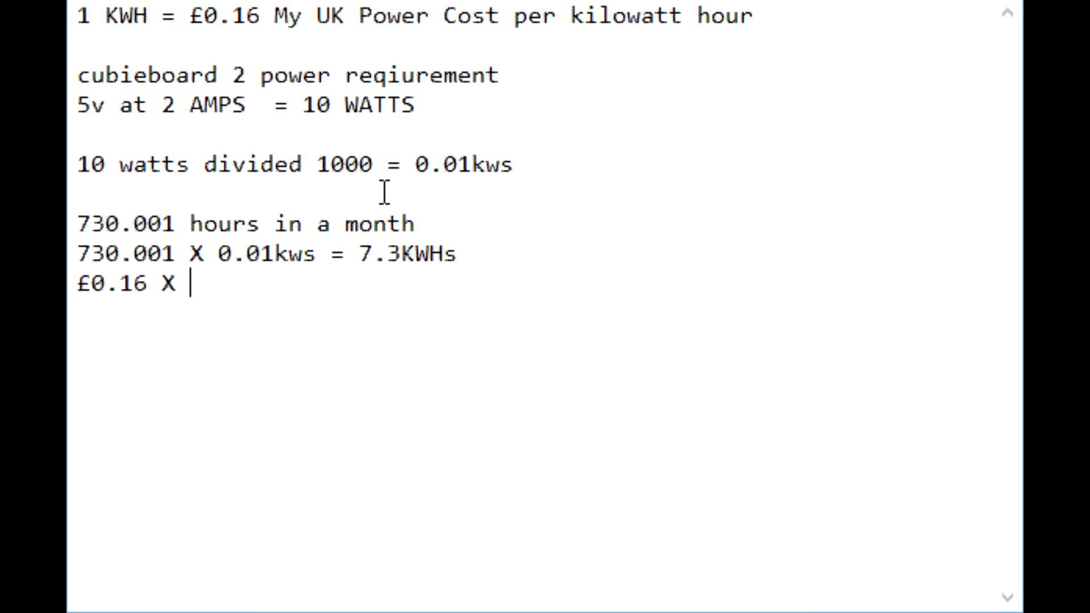
{"action": "type", "text": "7.3KWH"}
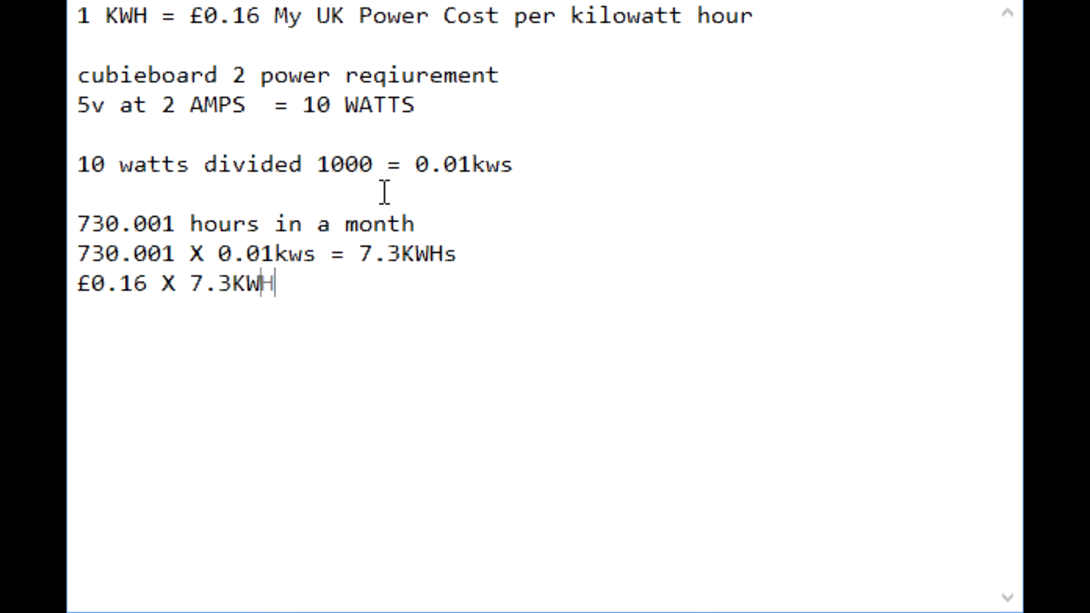
{"action": "type", "text": "S = "}
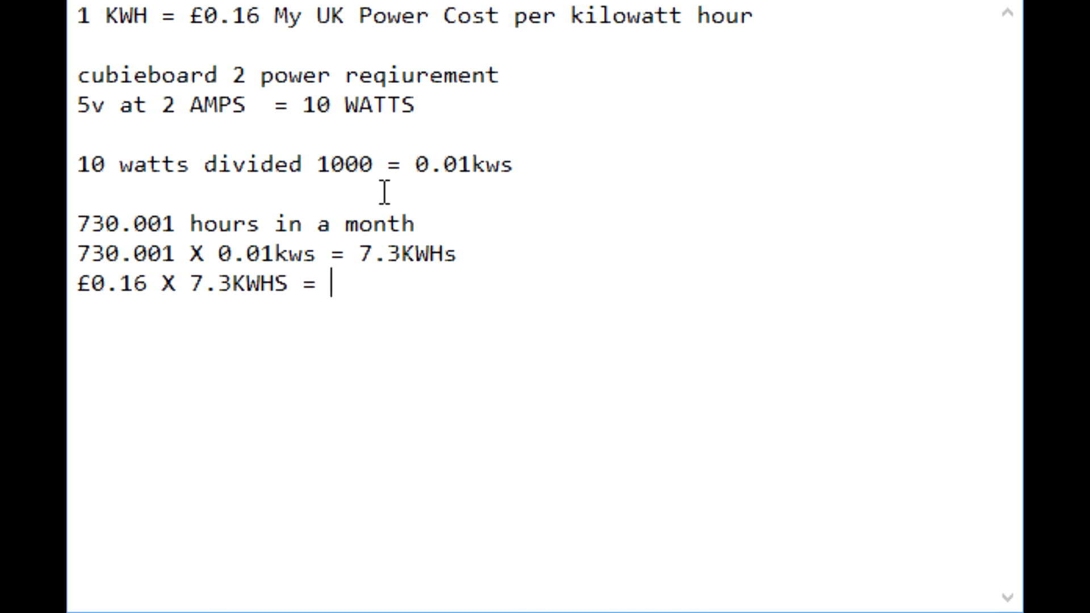
{"action": "type", "text": "£1.17 ()"}
{"action": "key", "text": "Left"}
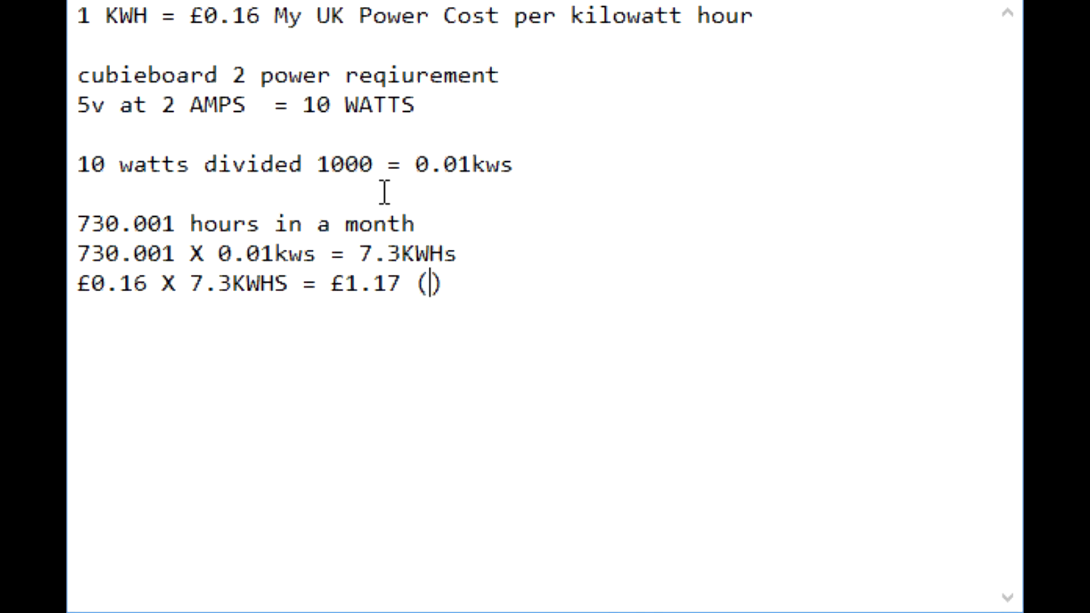
{"action": "type", "text": "£1.16"}
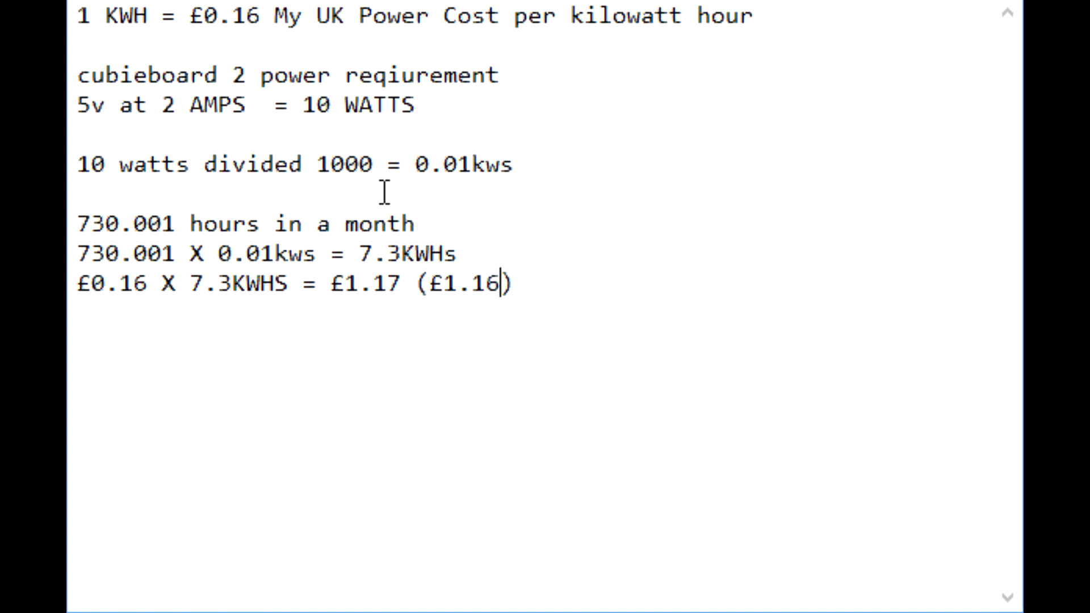
{"action": "type", "text": "8"}
Step: Add the conclusion "So currently we need 2 magi coins to break even." after a blank line below the cost calculation
{"action": "key", "text": "Return"}
{"action": "key", "text": "Return"}
{"action": "type", "text": "So "}
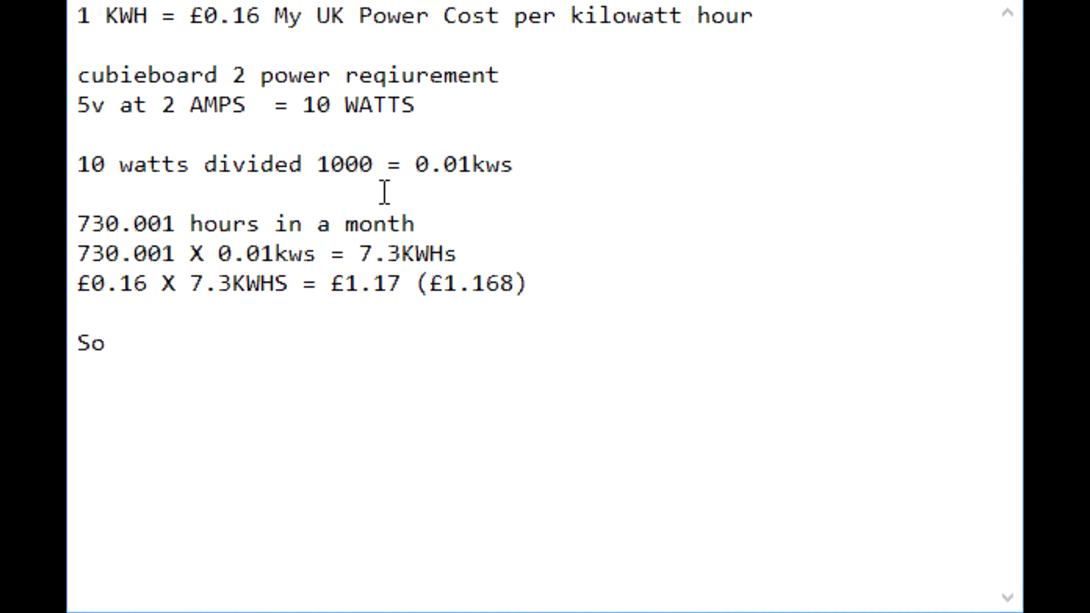
{"action": "type", "text": "currently "}
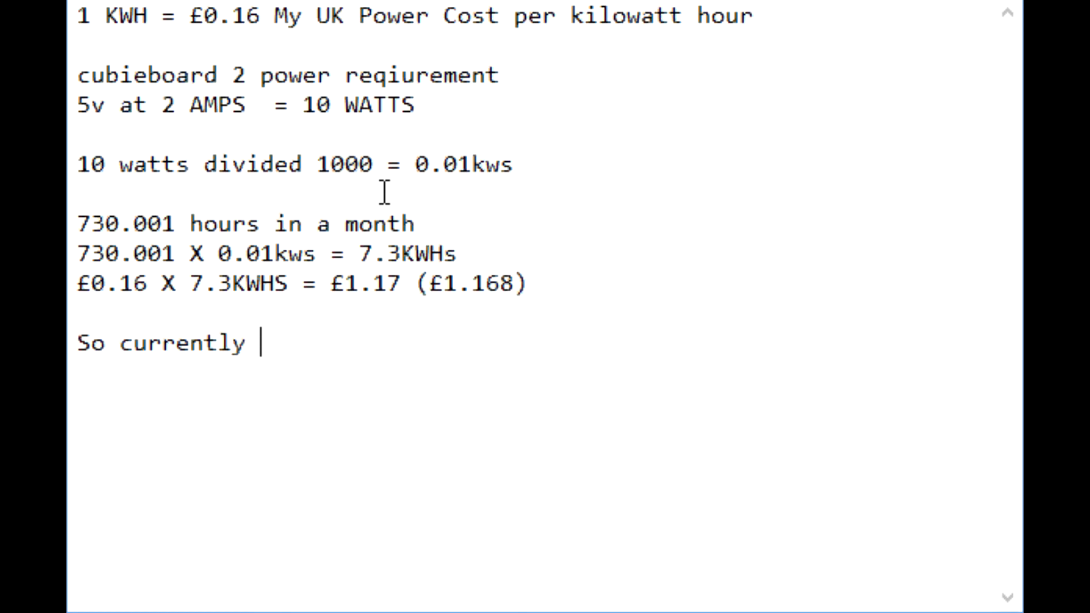
{"action": "type", "text": "we n"}
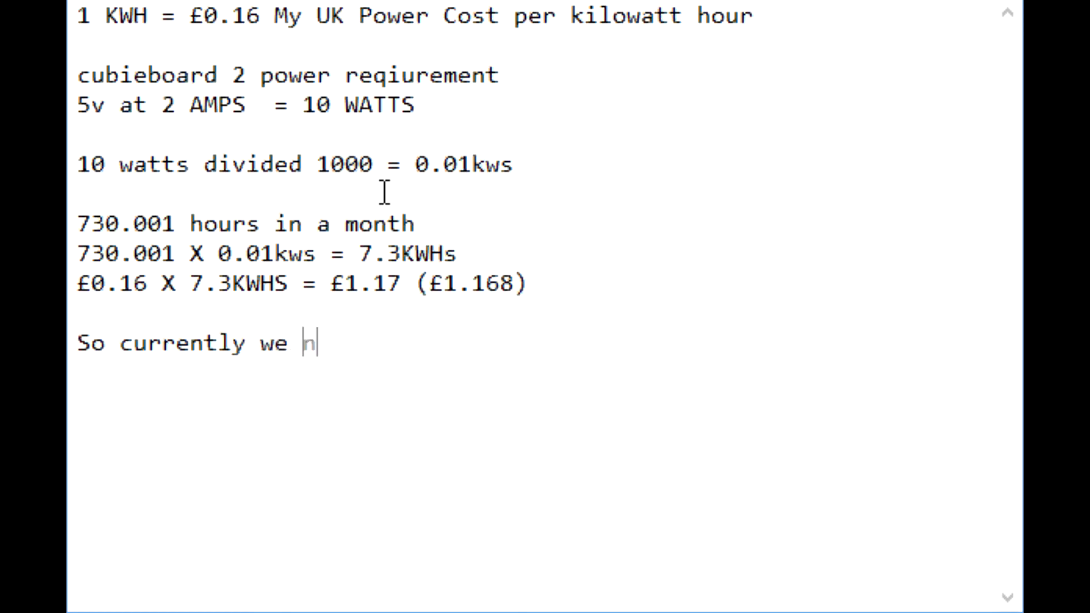
{"action": "type", "text": "eed 2 "}
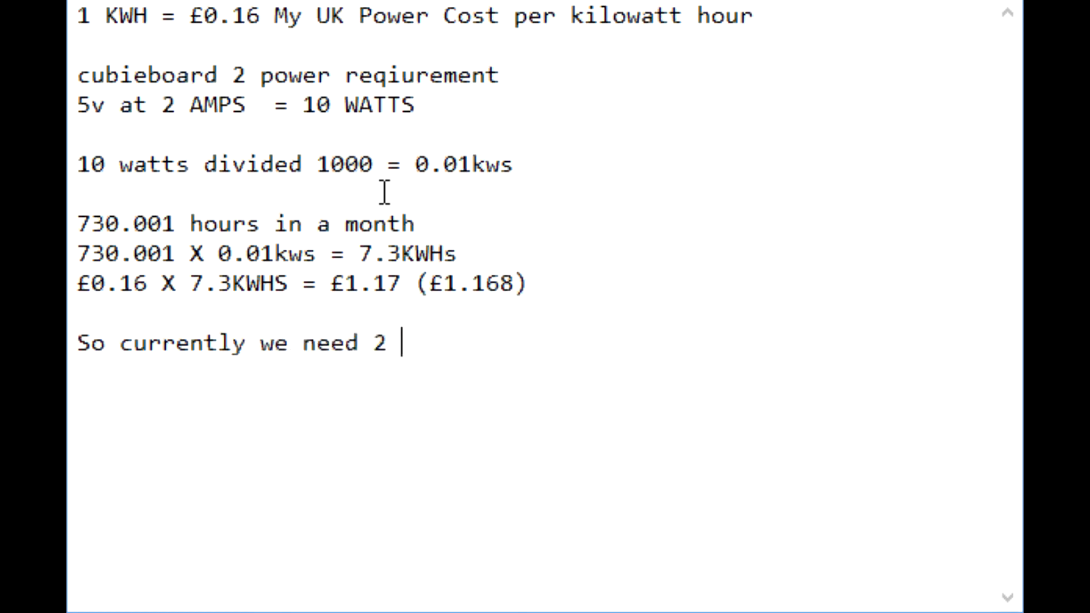
{"action": "type", "text": "magi coins "}
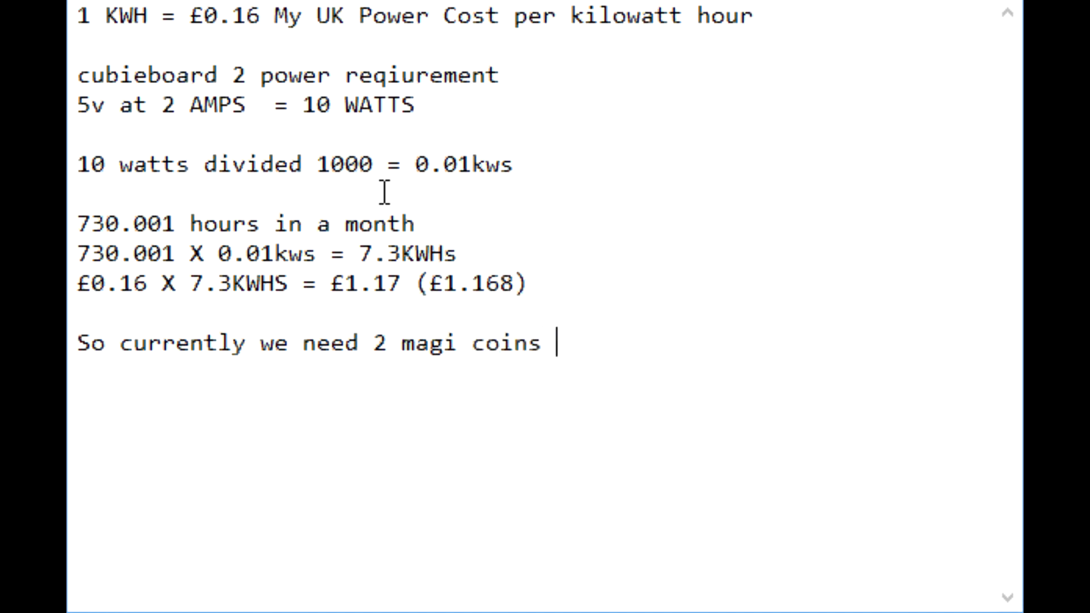
{"action": "type", "text": "to break"}
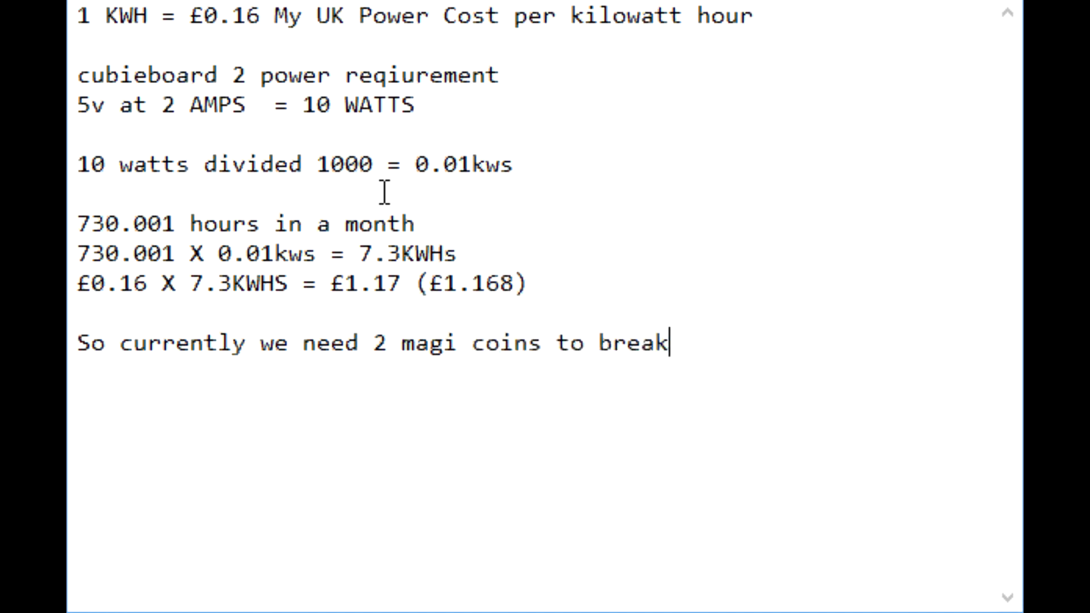
{"action": "type", "text": " even."}
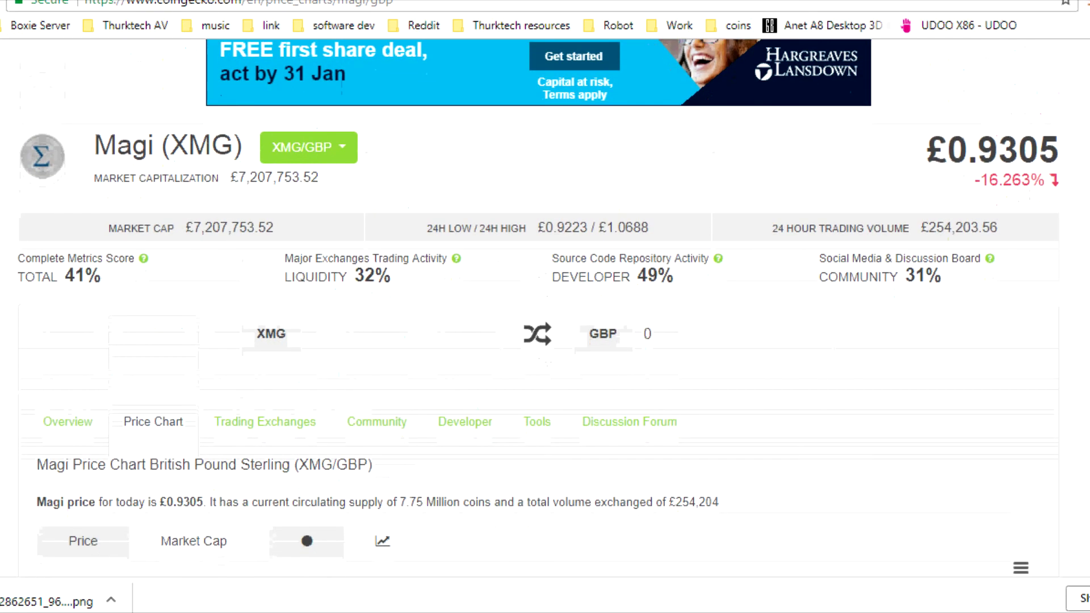
Step: Switch the Magi price page on CoinGecko to XMG/USD and examine the coin's US dollar price and chart
{"action": "left_click", "coordinate": [318, 161]}
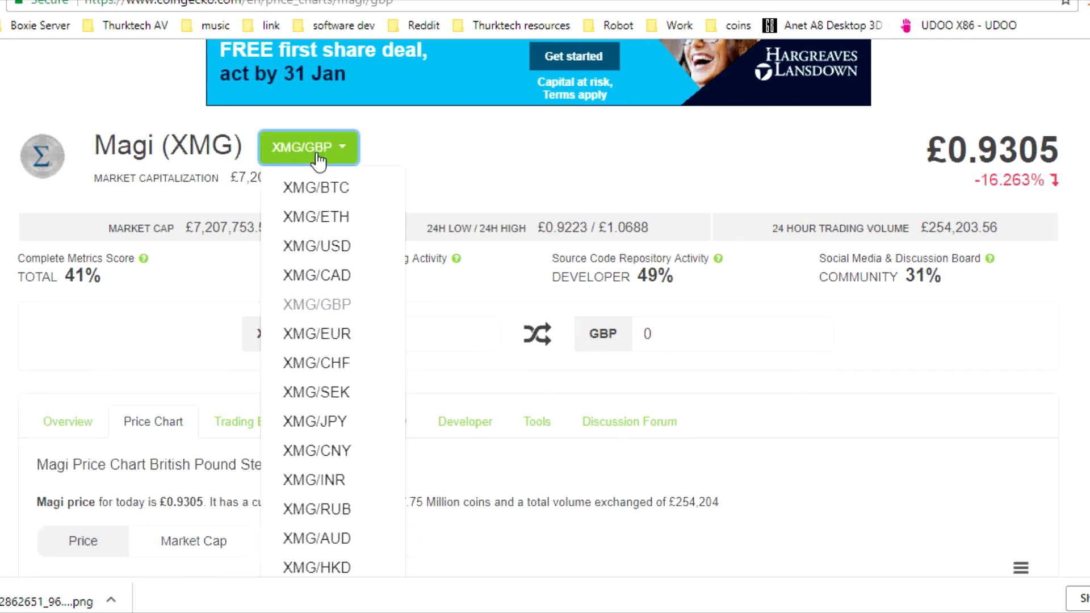
{"action": "left_click", "coordinate": [330, 246]}
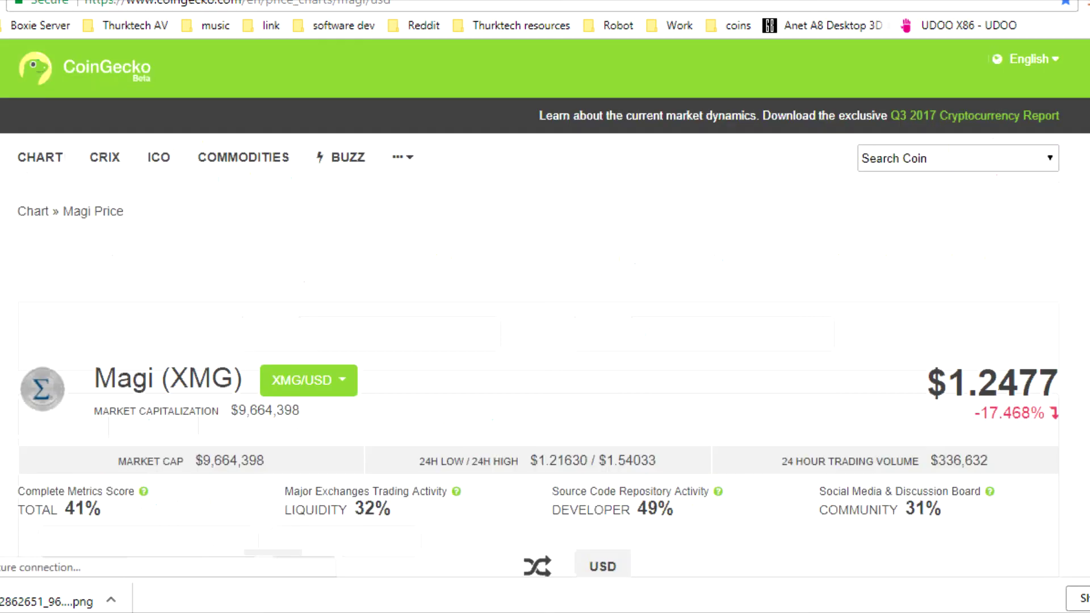
{"action": "scroll", "coordinate": [539, 298], "scroll_direction": "down", "scroll_amount": 3}
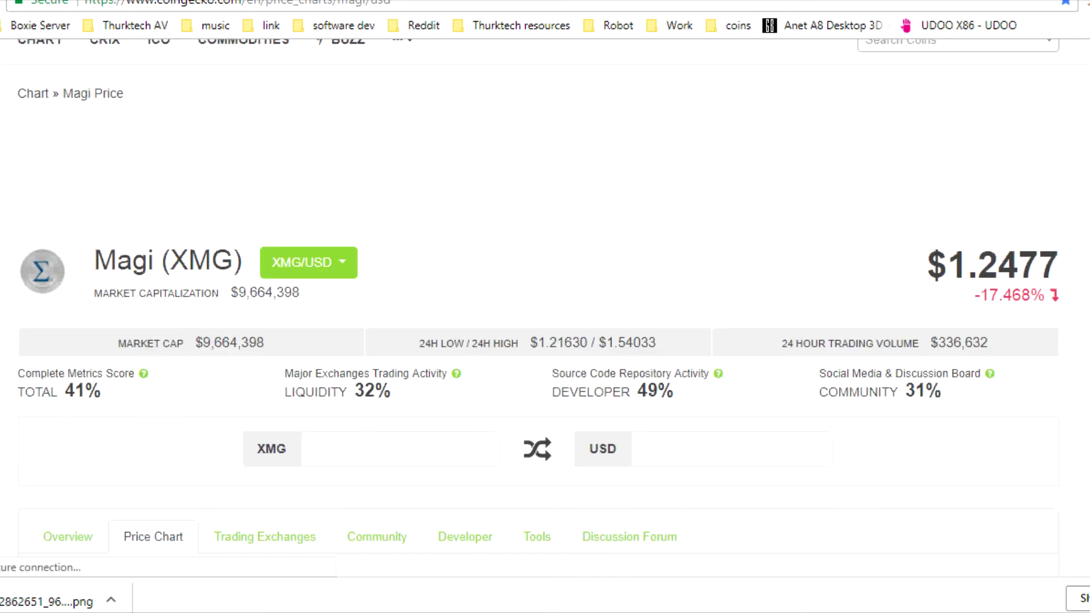
{"action": "scroll", "coordinate": [538, 321], "scroll_direction": "down", "scroll_amount": 2}
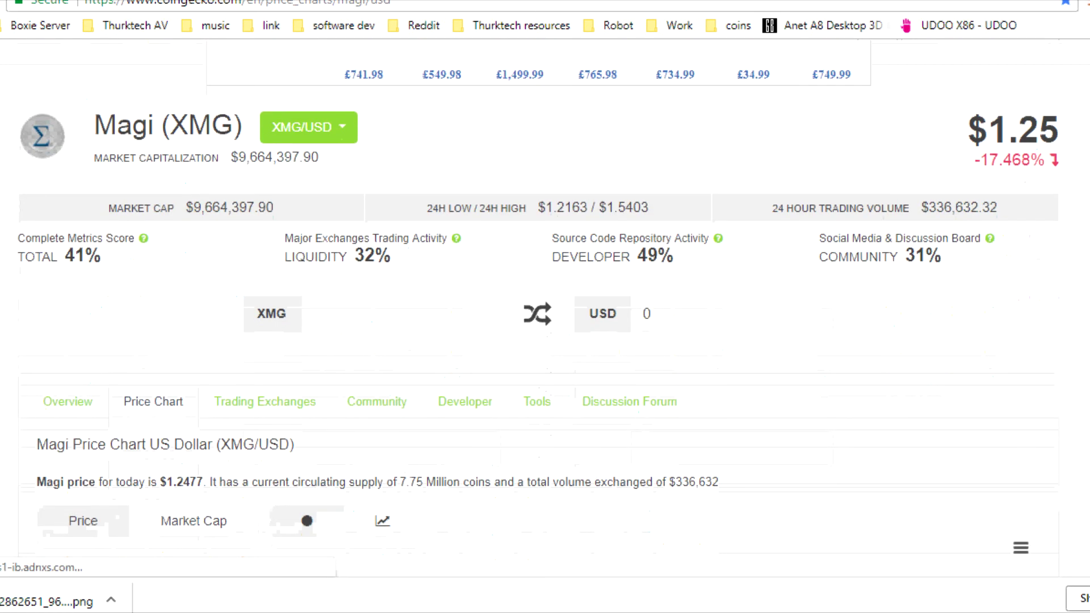
{"action": "scroll", "coordinate": [539, 298], "scroll_direction": "down", "scroll_amount": 1}
{"action": "scroll", "coordinate": [538, 314], "scroll_direction": "down", "scroll_amount": 3}
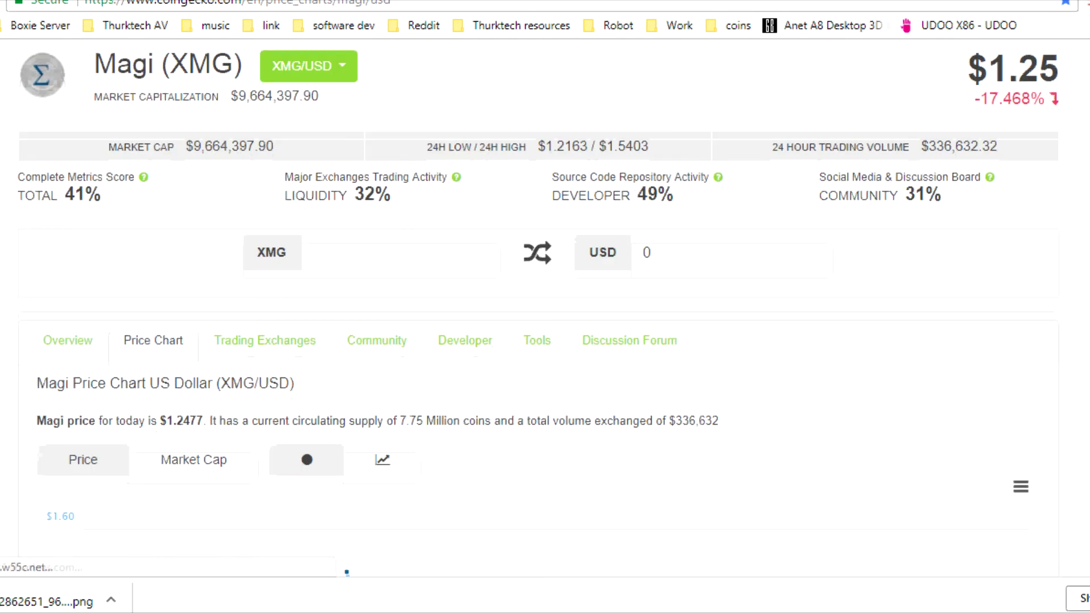
{"action": "scroll", "coordinate": [538, 314], "scroll_direction": "down", "scroll_amount": 2}
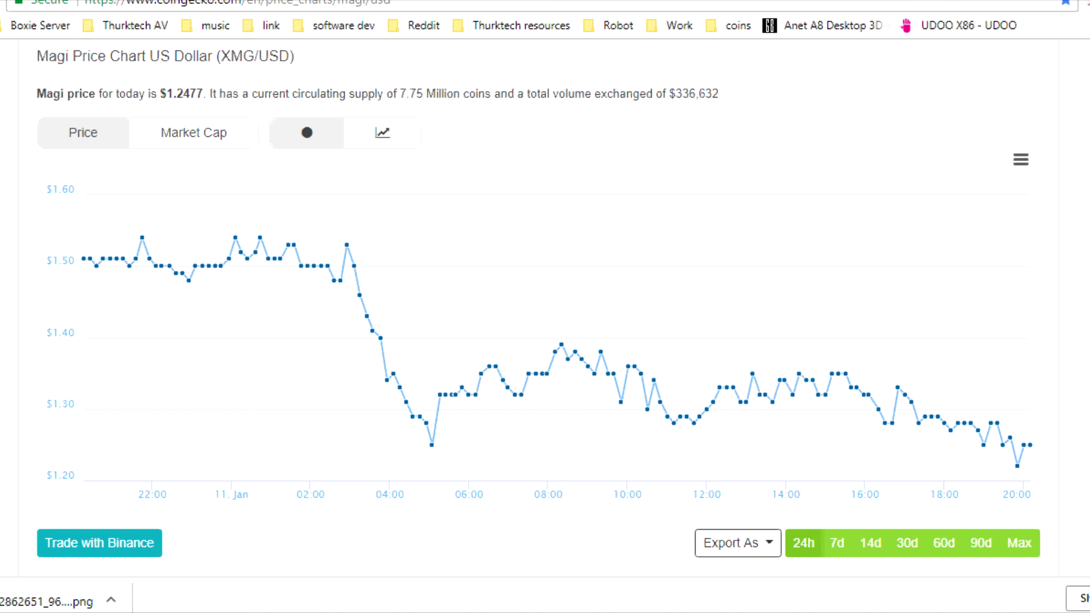
{"action": "left_click", "coordinate": [1017, 610]}
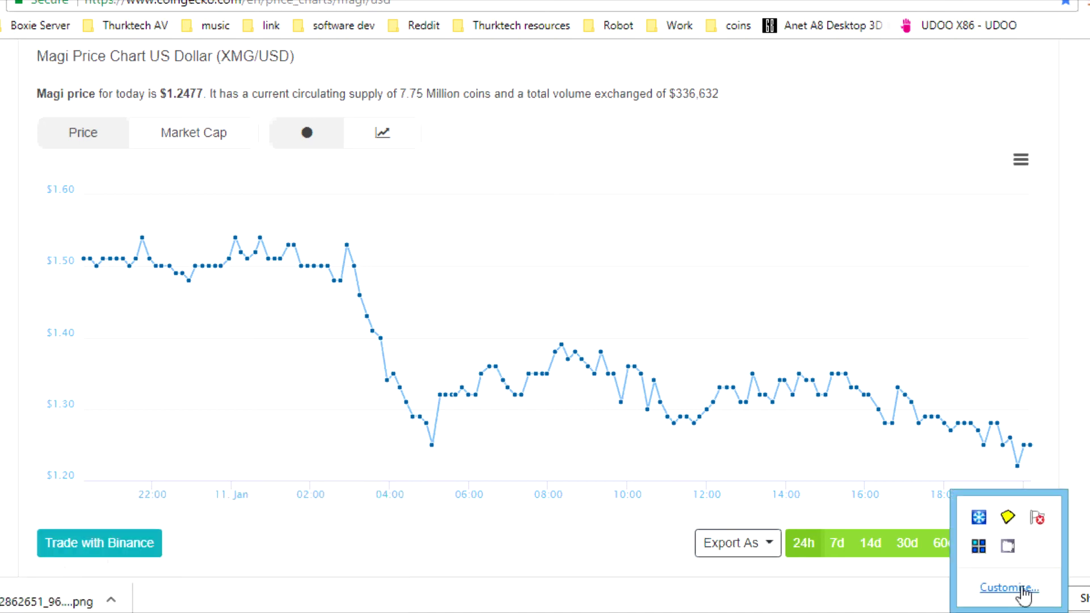
{"action": "right_click", "coordinate": [1009, 545]}
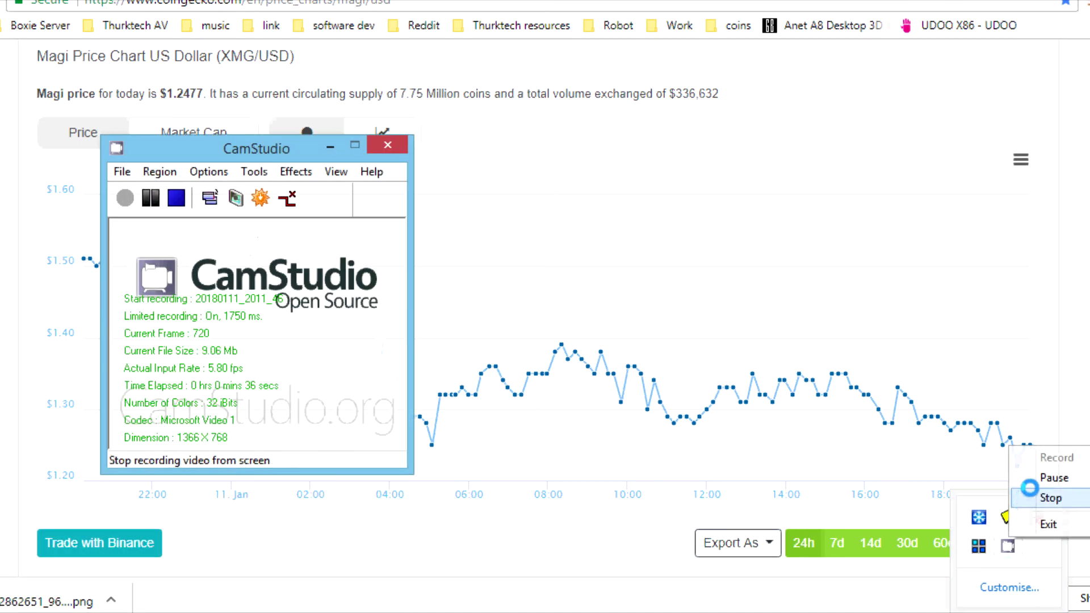